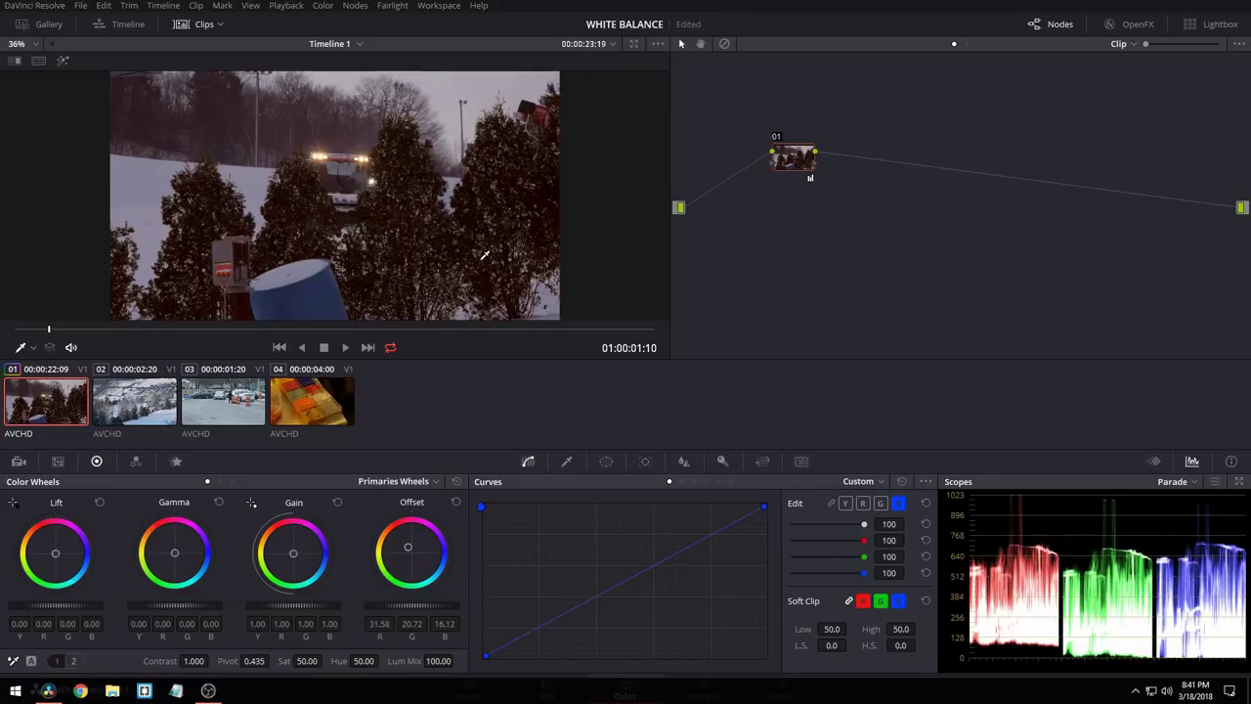
# Step: Sample the dark trees in clip 01 as the black point
pyautogui.click(483, 255)
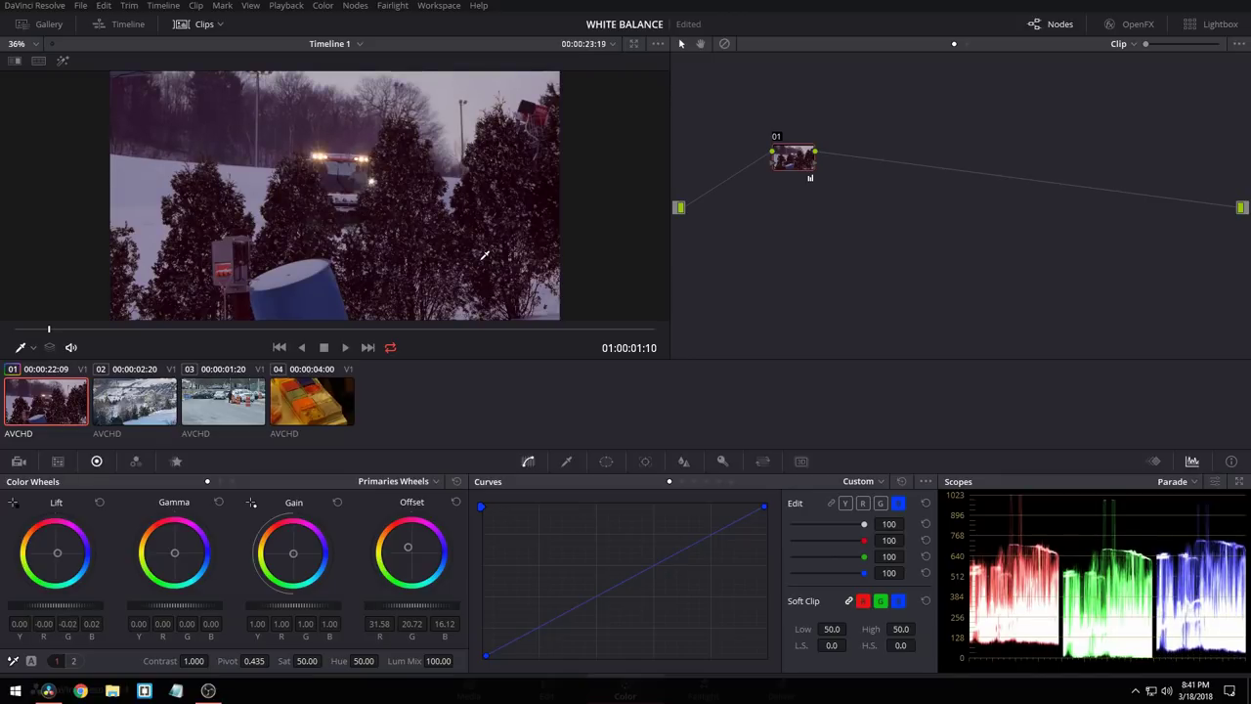
pyautogui.click(483, 256)
pyautogui.click(483, 255)
# Step: Reset clip 01's grade, white-balance it from the white top of the blue barrel, and review the image full screen
pyautogui.hotkey('shift', 'Home')
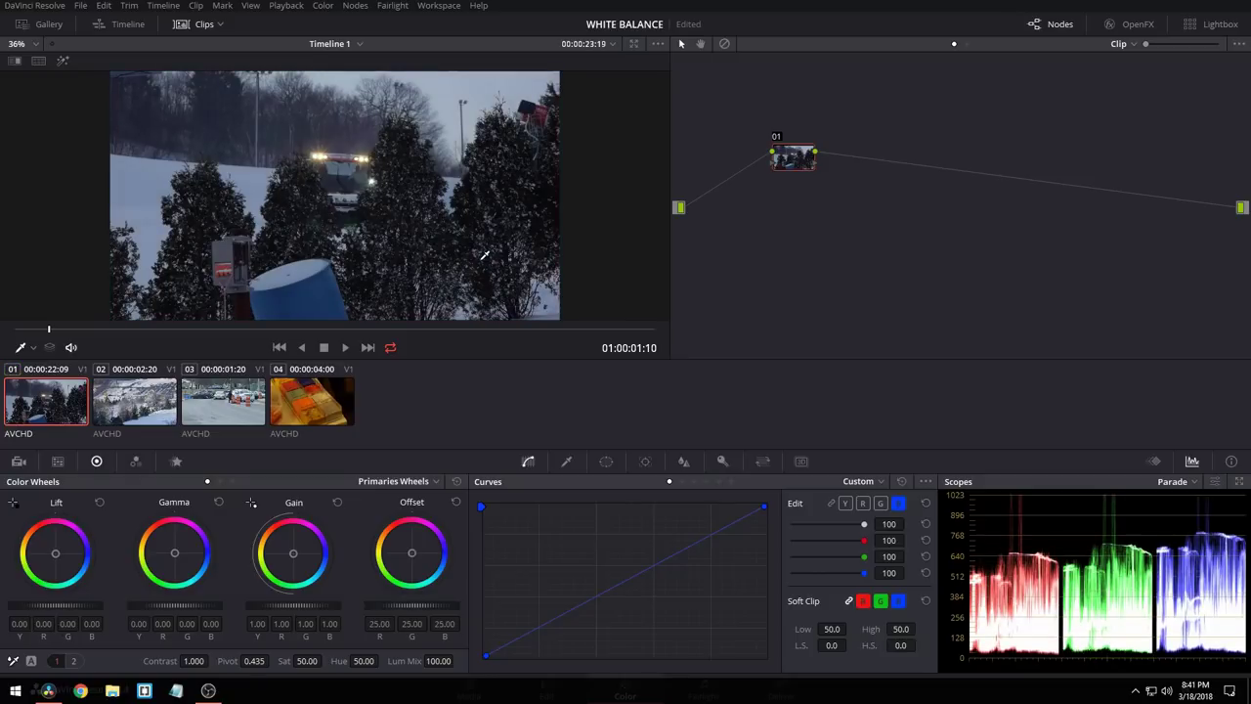
pyautogui.click(12, 664)
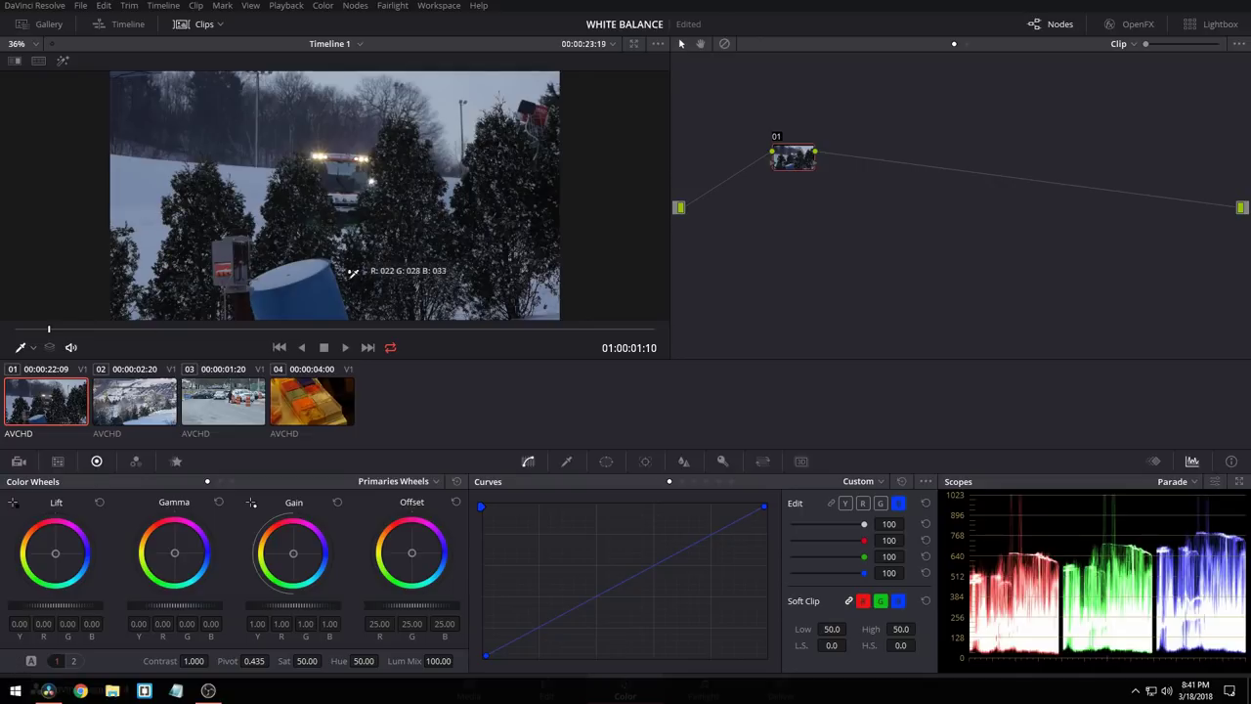
pyautogui.click(302, 267)
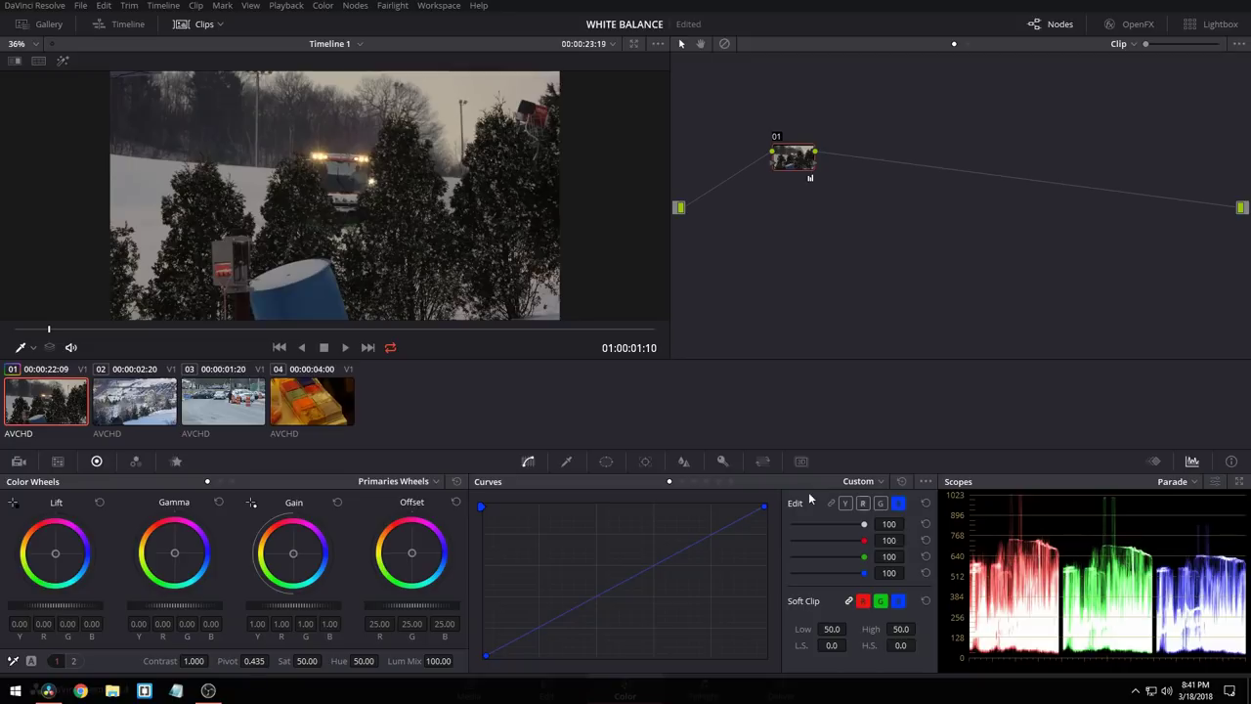
pyautogui.hotkey('ctrl', 'f')
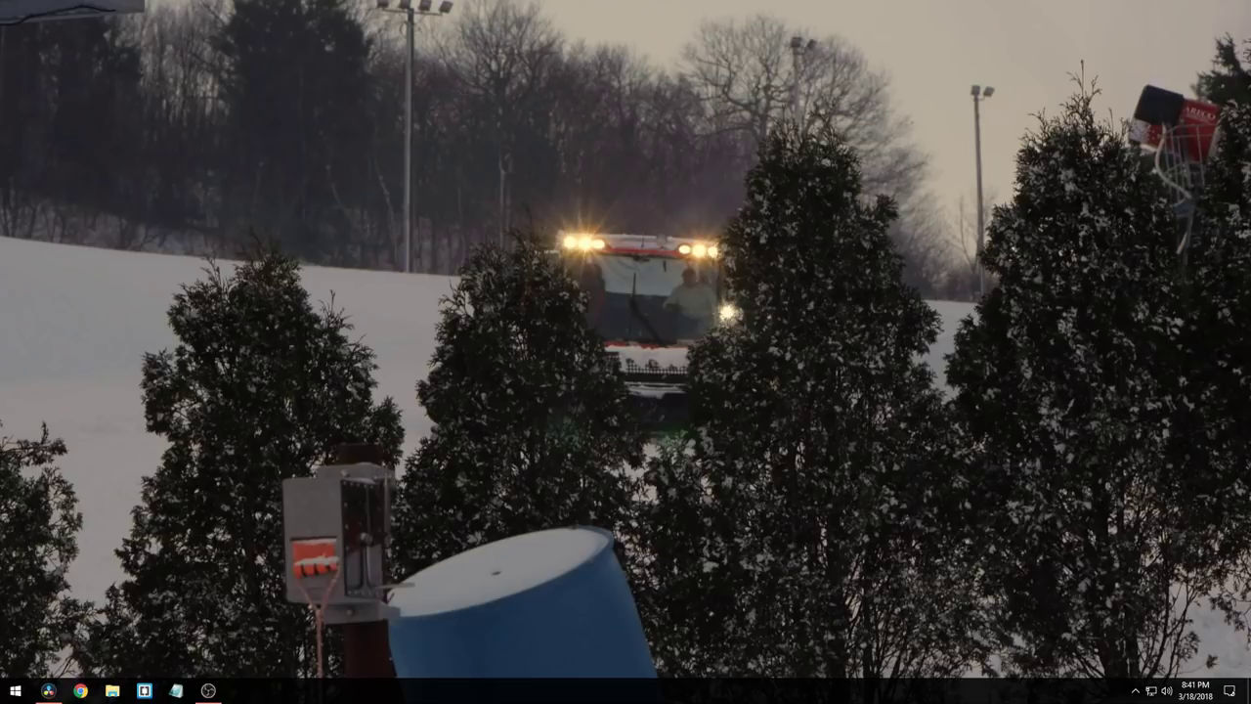
pyautogui.press('Escape')
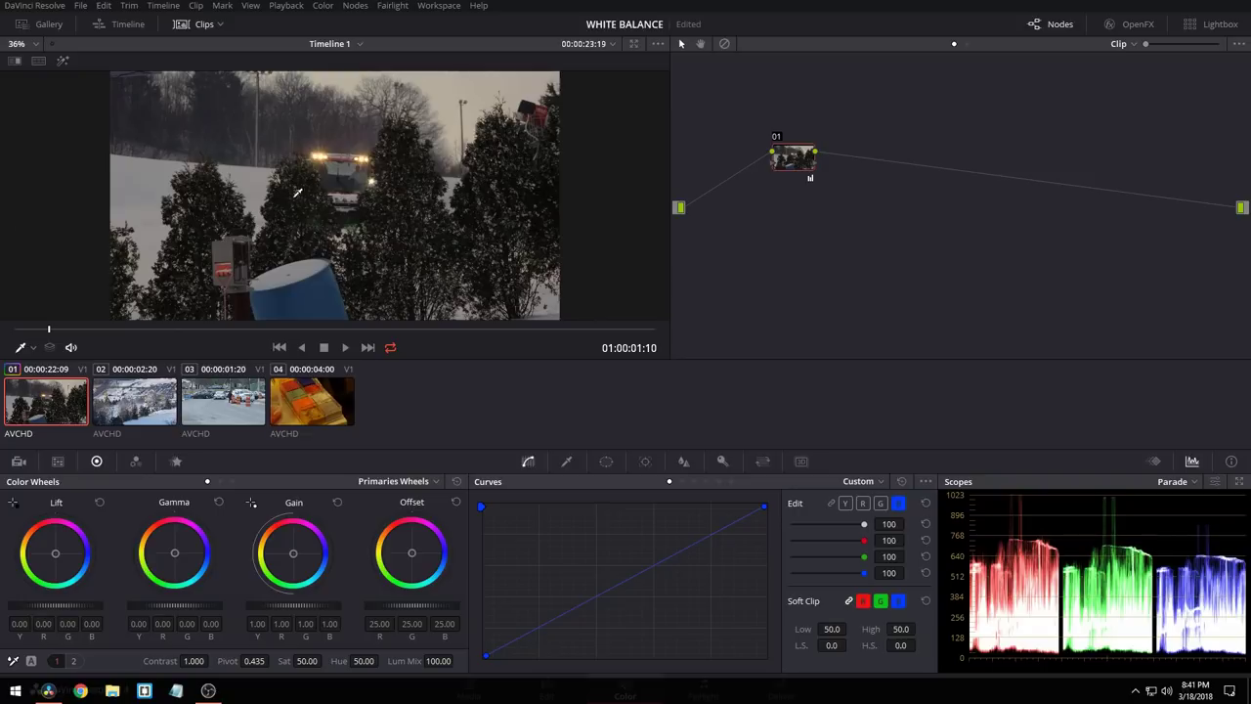
# Step: Refine clip 01's white balance to Temp 804.4 and Tint 3.50, and check the image full screen
pyautogui.click(73, 660)
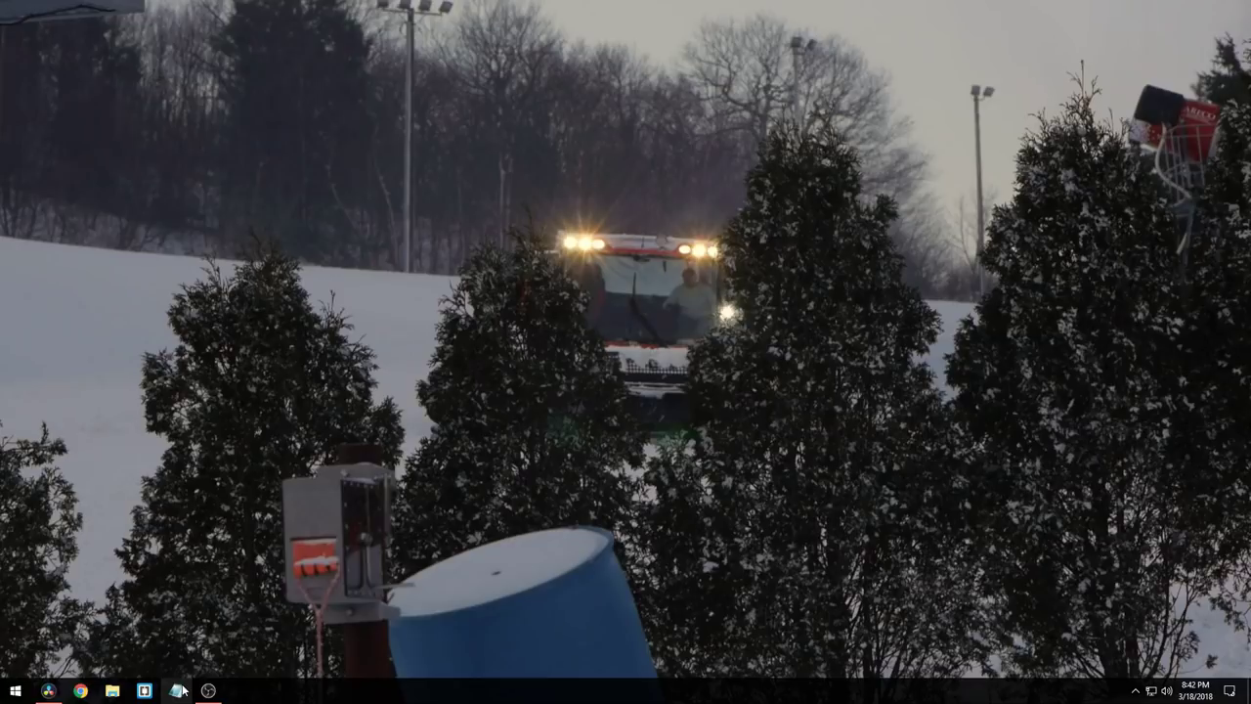
pyautogui.click(178, 690)
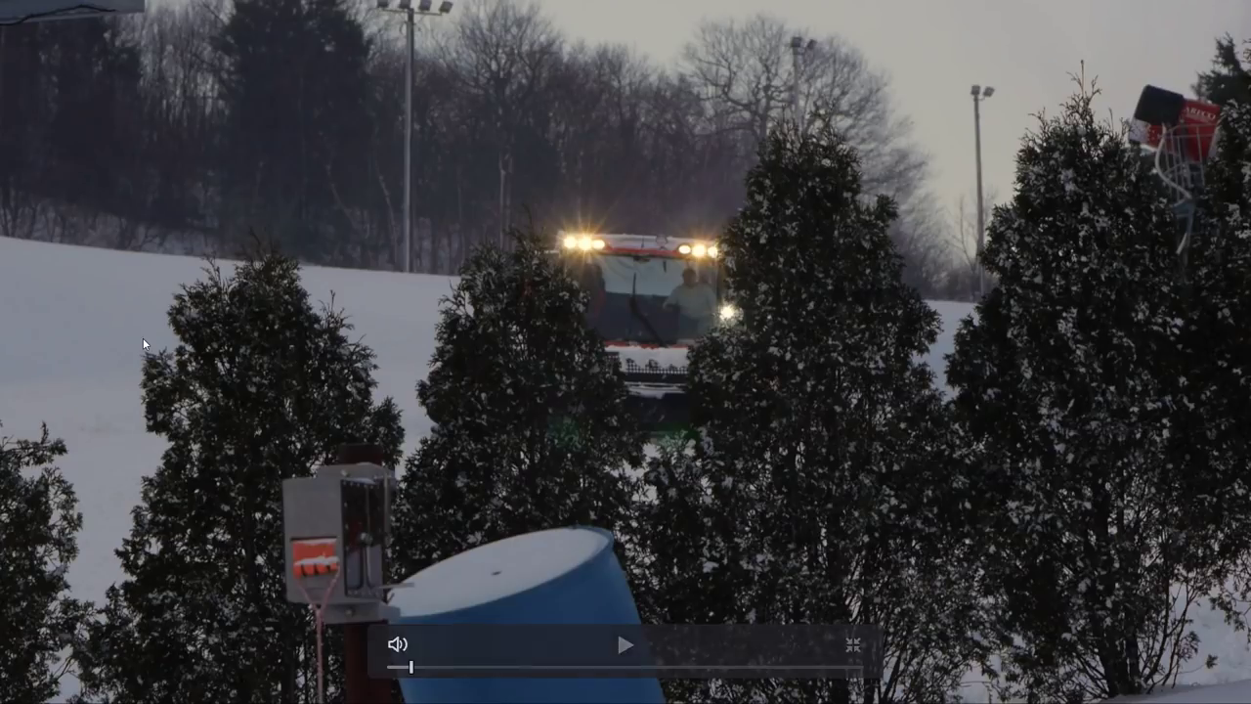
pyautogui.press('Escape')
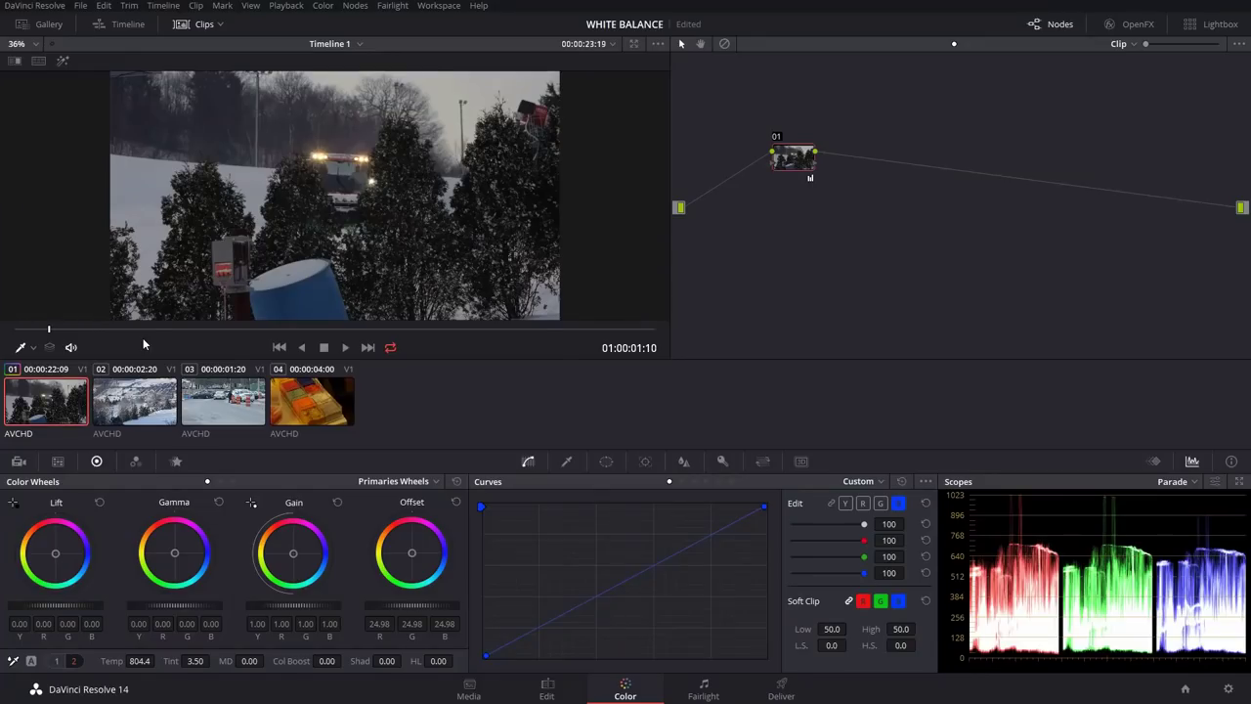
# Step: White-balance clip 02 by sampling the snow in the far upper-left area of the image
pyautogui.click(127, 413)
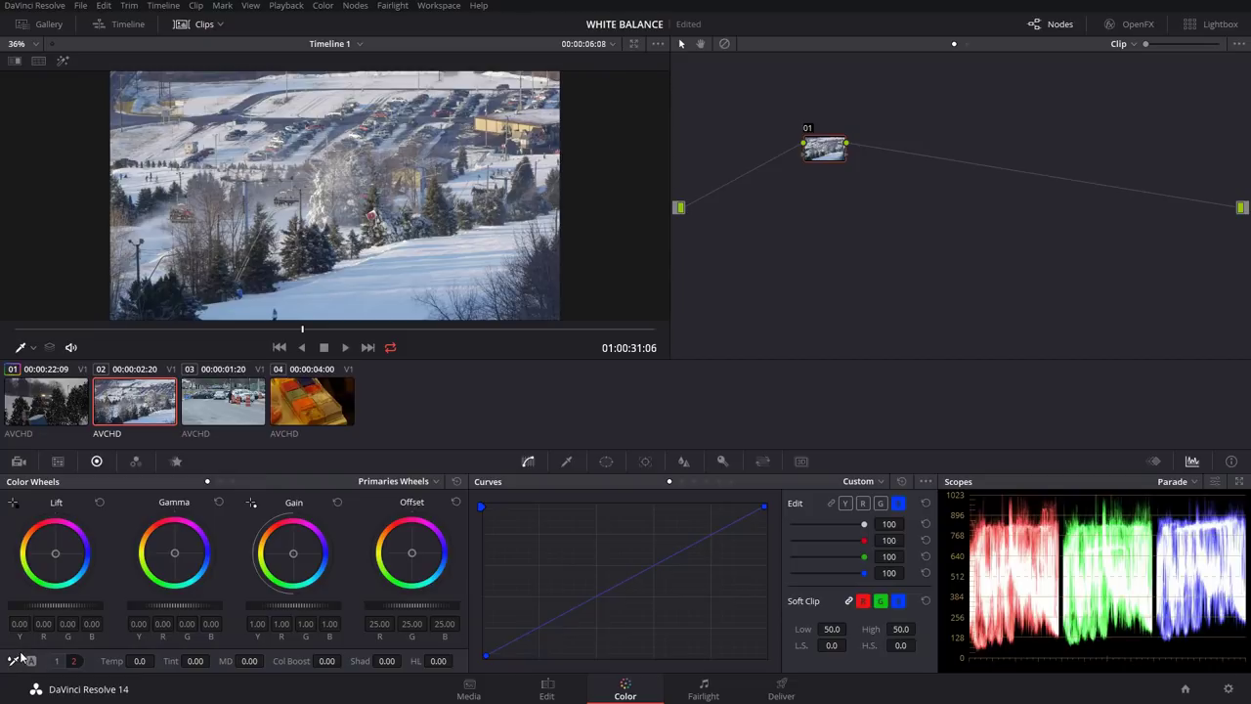
pyautogui.scroll(5, 419, 280)
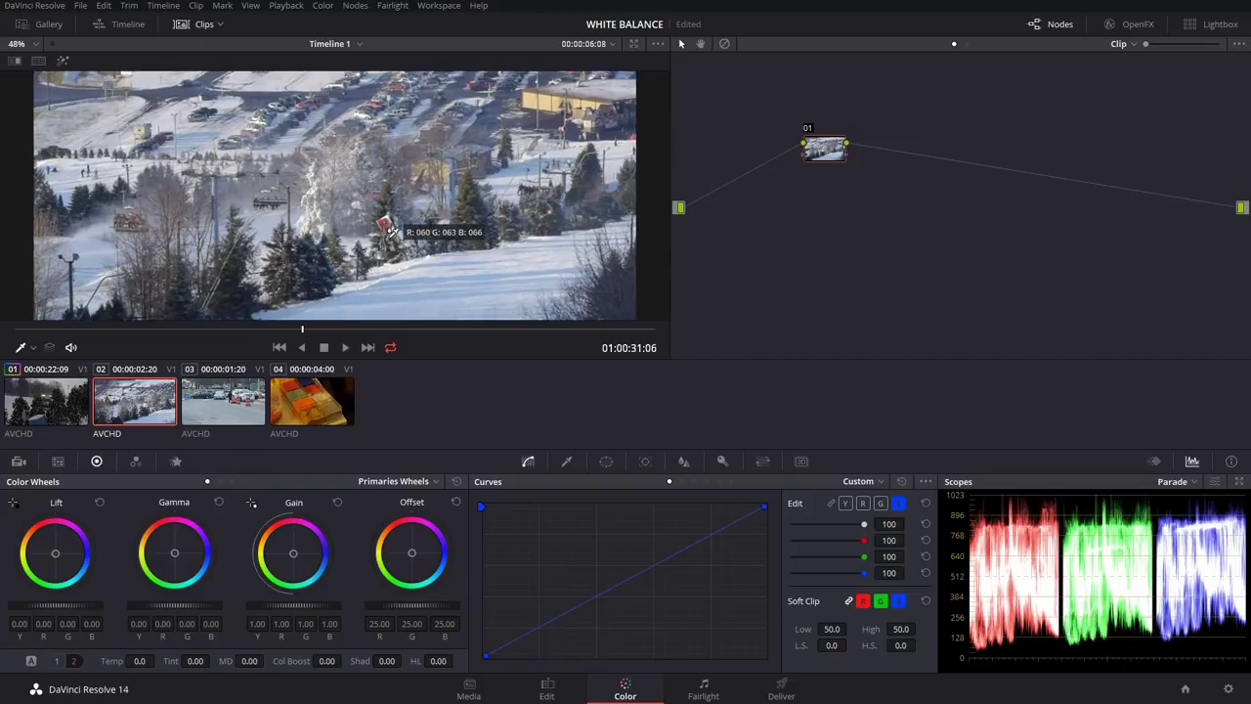
pyautogui.click(122, 86)
pyautogui.scroll(-5, 218, 190)
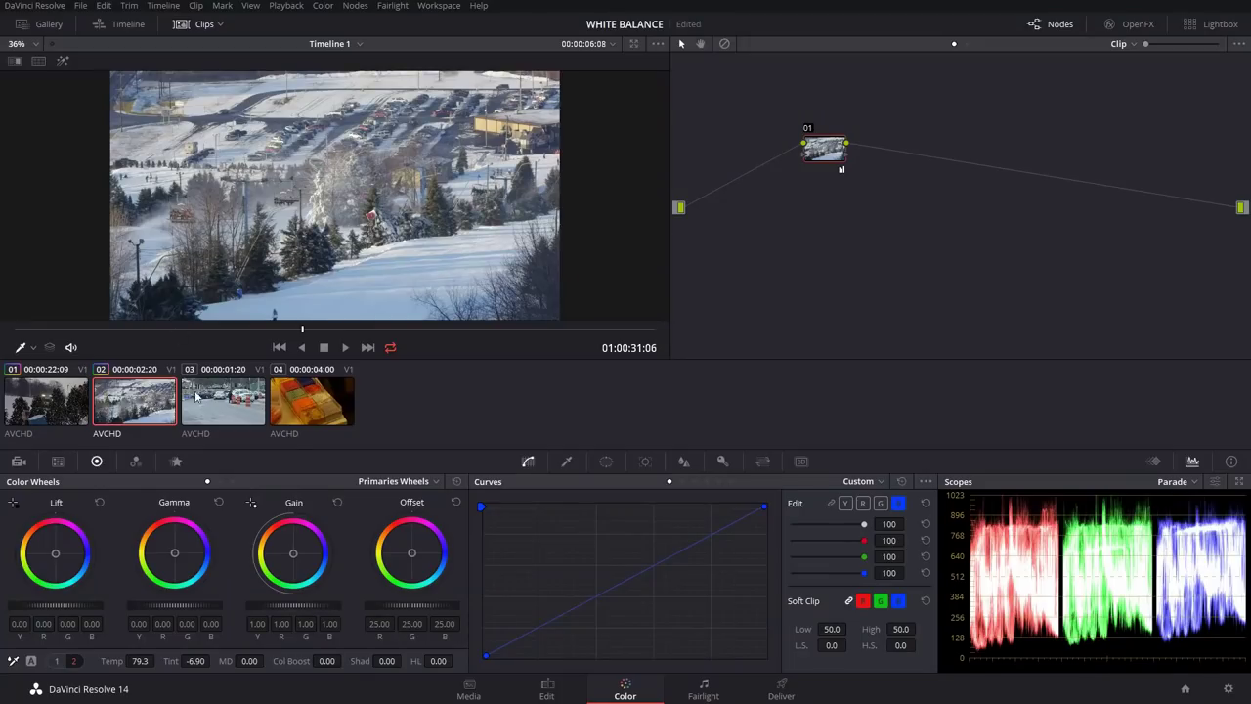
# Step: Open clip 03, play it full screen and pause at 01:00:38:09 with the white SUV in view
pyautogui.click(223, 406)
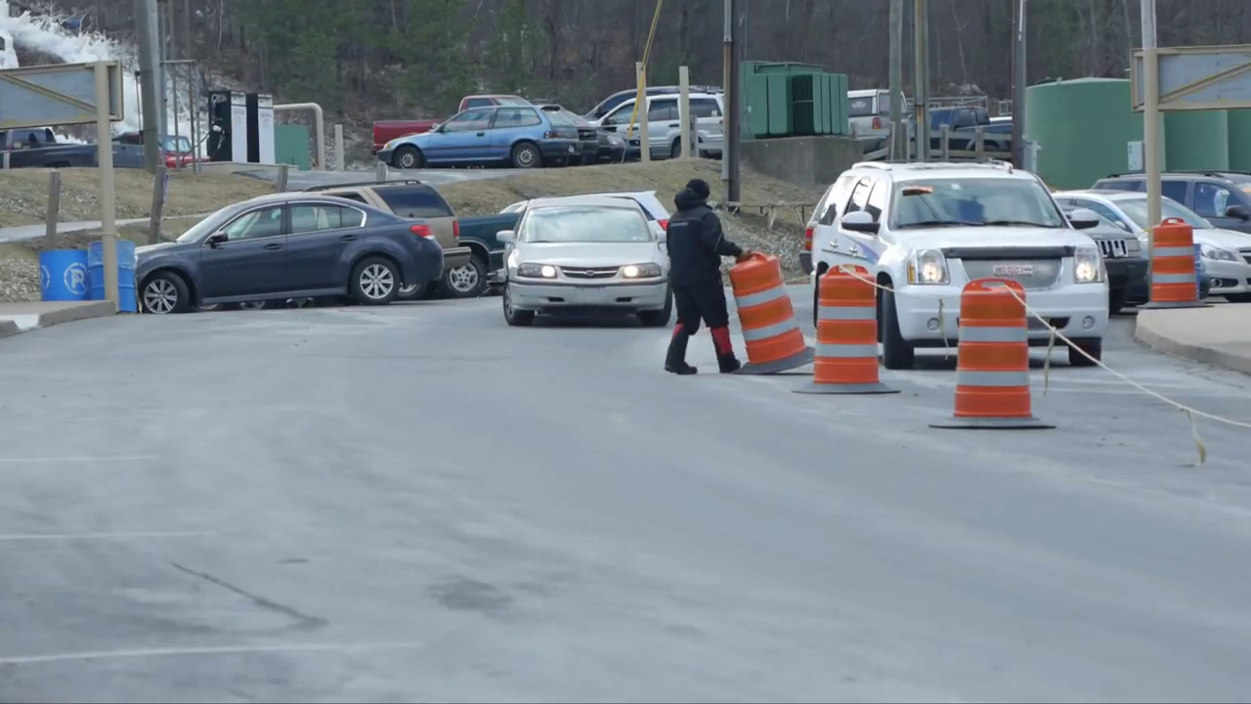
pyautogui.click(460, 419)
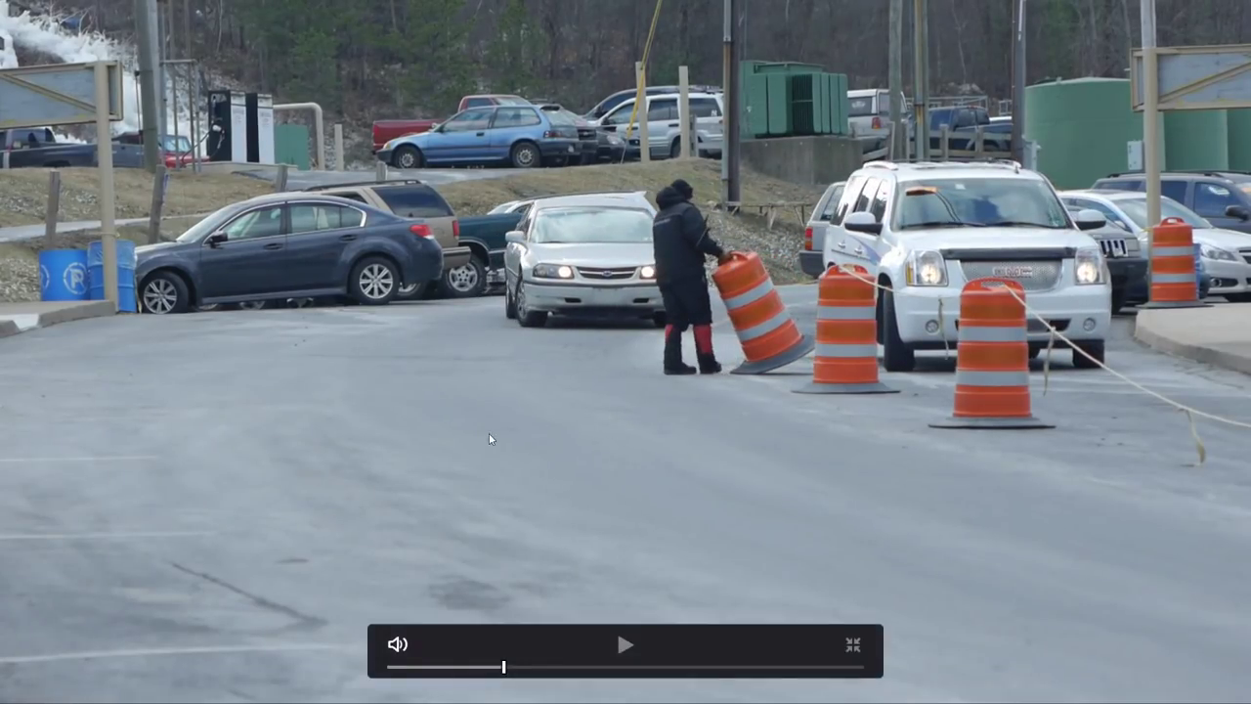
pyautogui.click(514, 458)
pyautogui.click(514, 458)
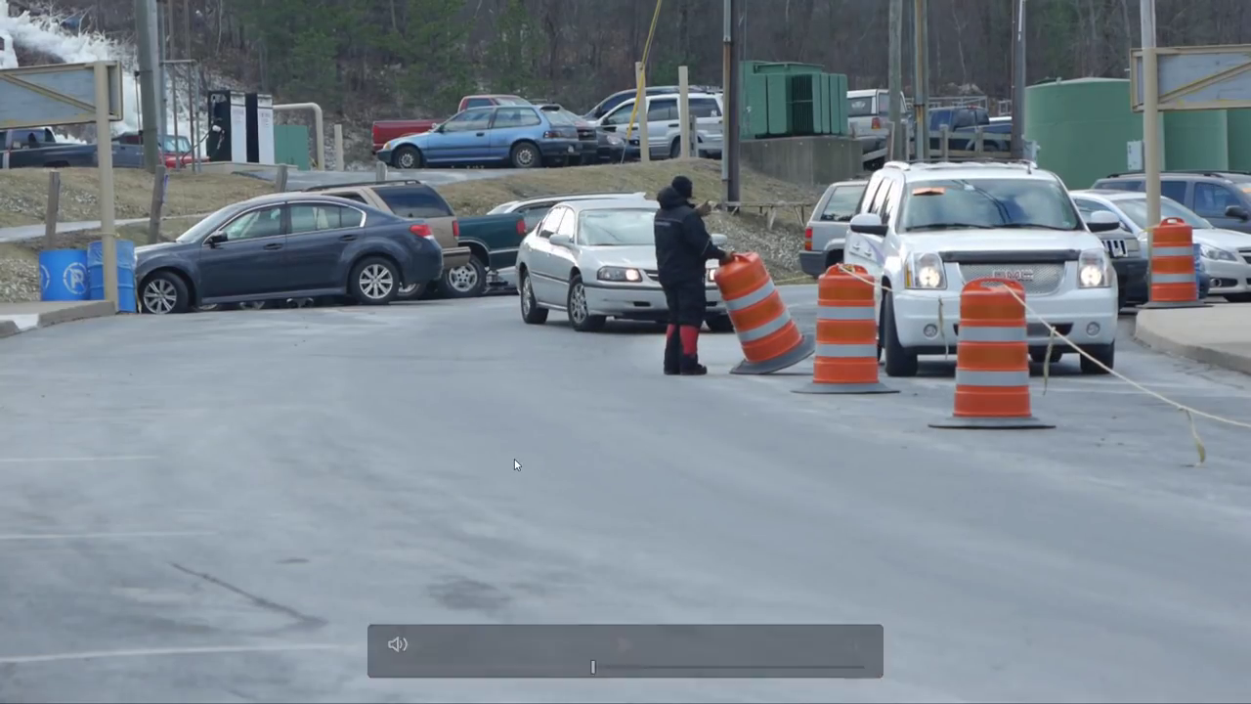
pyautogui.moveTo(573, 332)
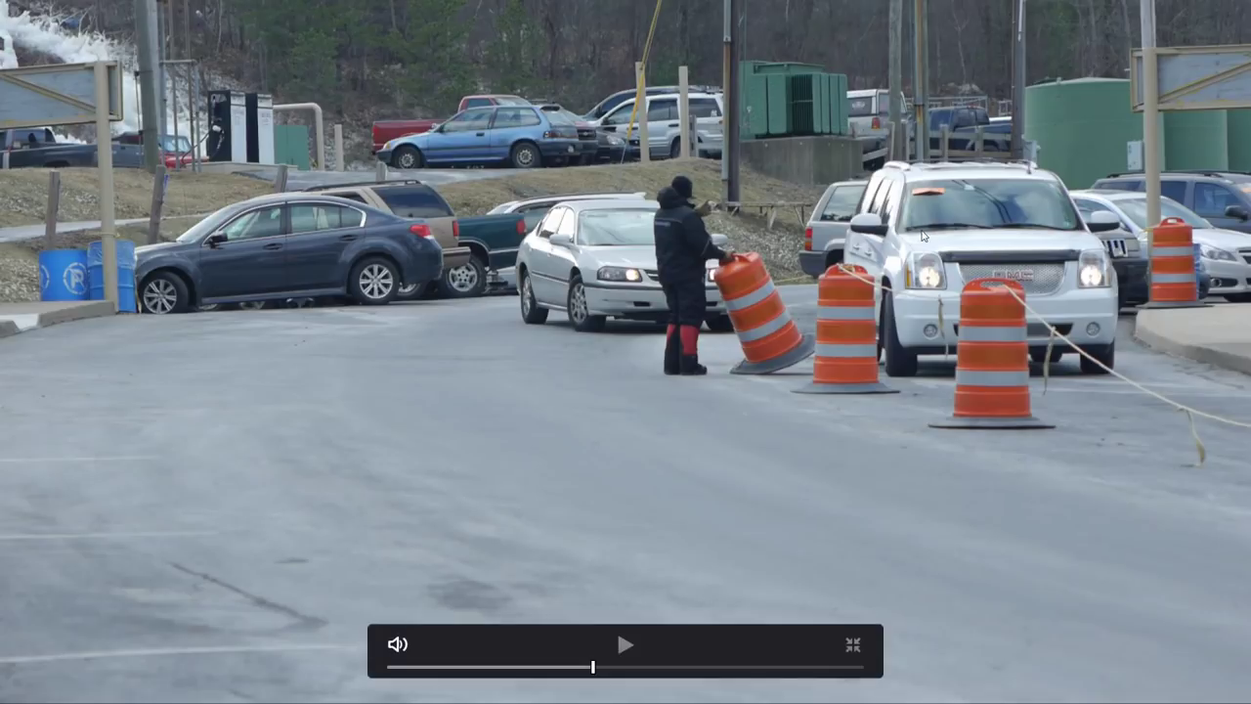
pyautogui.press('Escape')
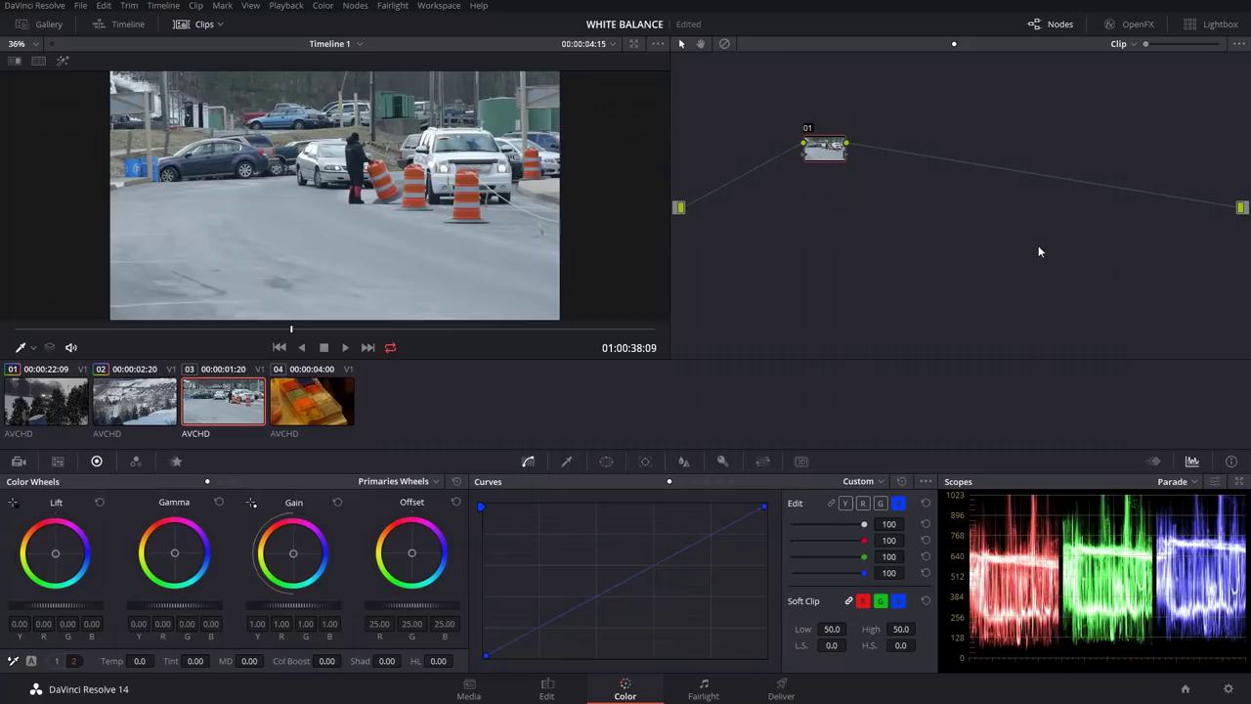
# Step: Add a small circular window on the white SUV's hood with Pan 56.50, Tilt 52.10 and Soft 1 of 0.06
pyautogui.click(606, 462)
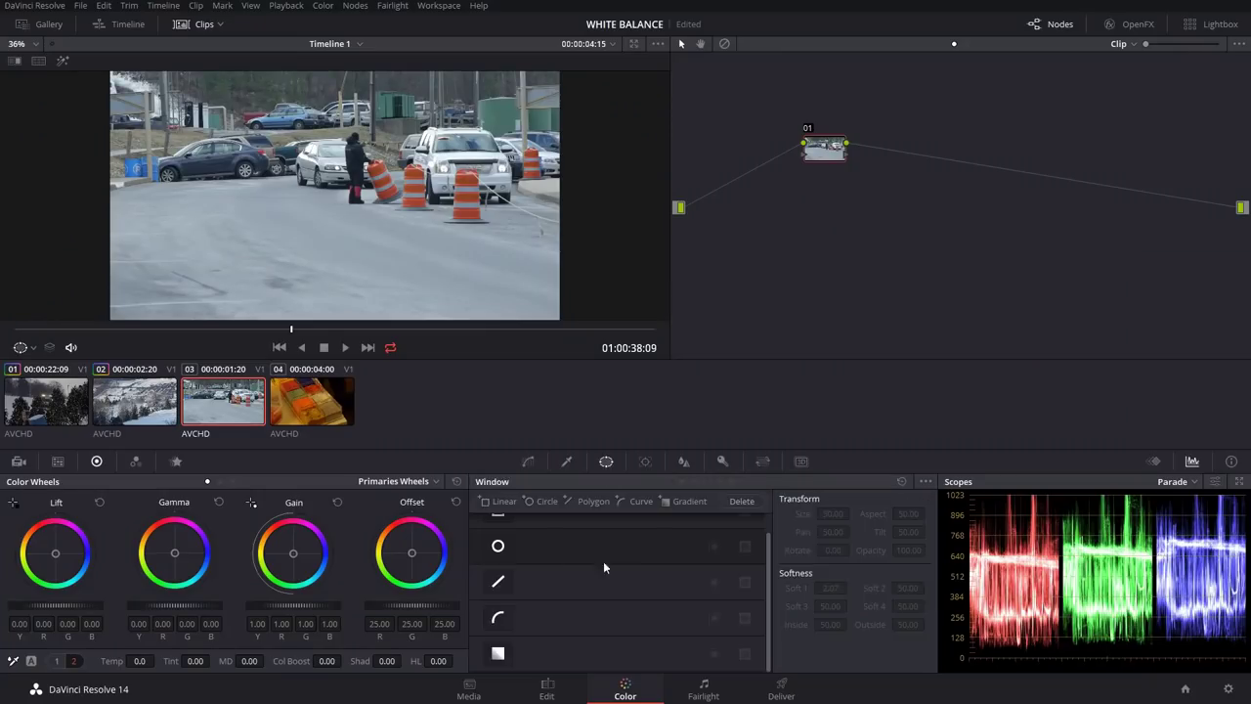
pyautogui.click(497, 545)
pyautogui.moveTo(340, 203); pyautogui.dragTo(494, 148)
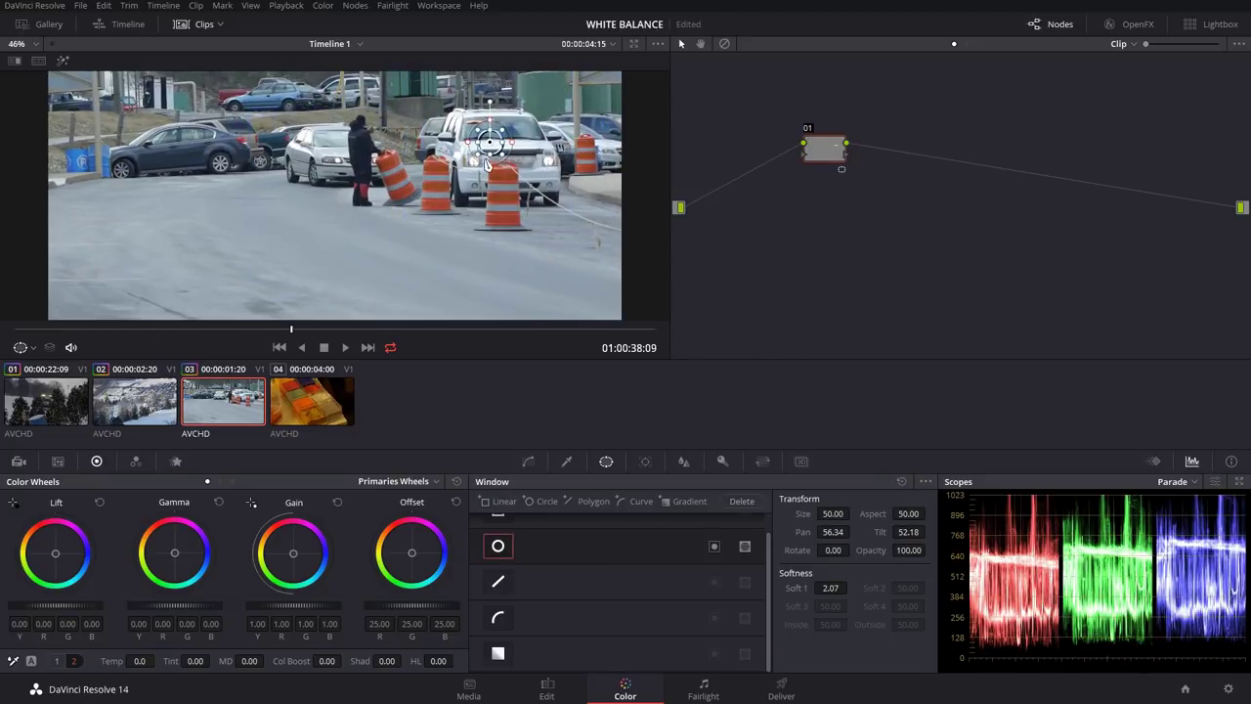
pyautogui.scroll(3, 528, 199)
pyautogui.scroll(6, 528, 198)
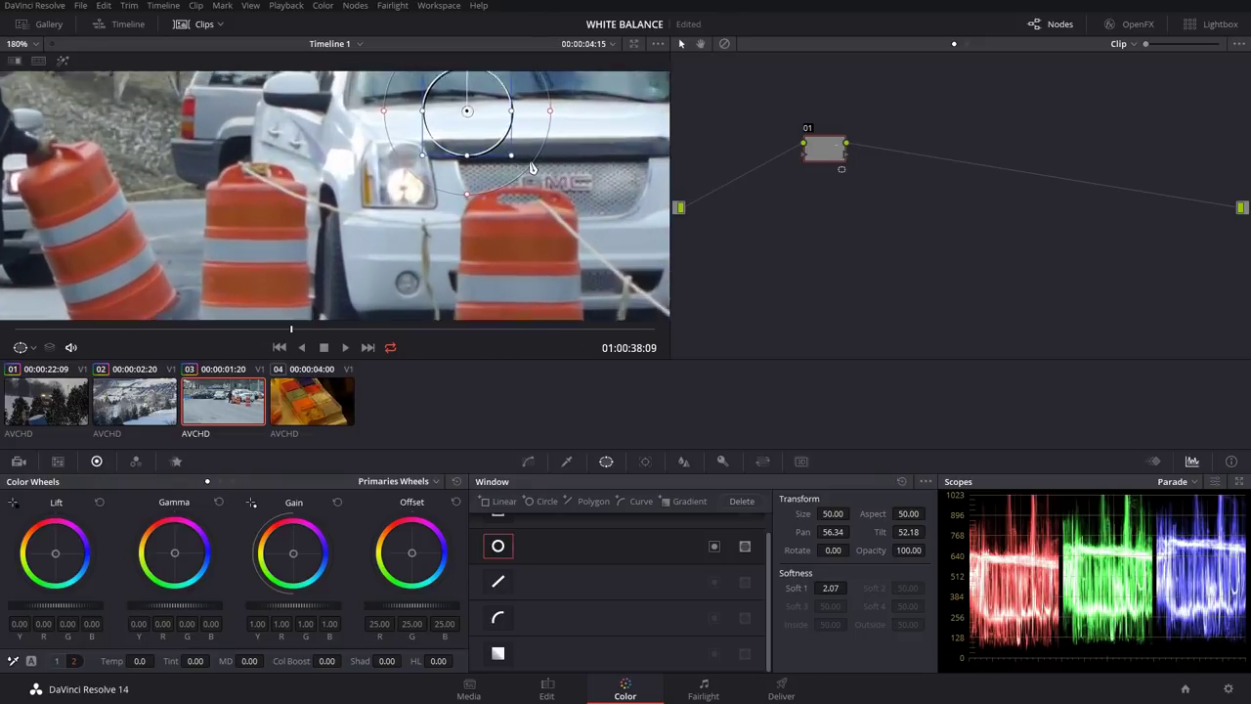
pyautogui.scroll(1, 483, 267)
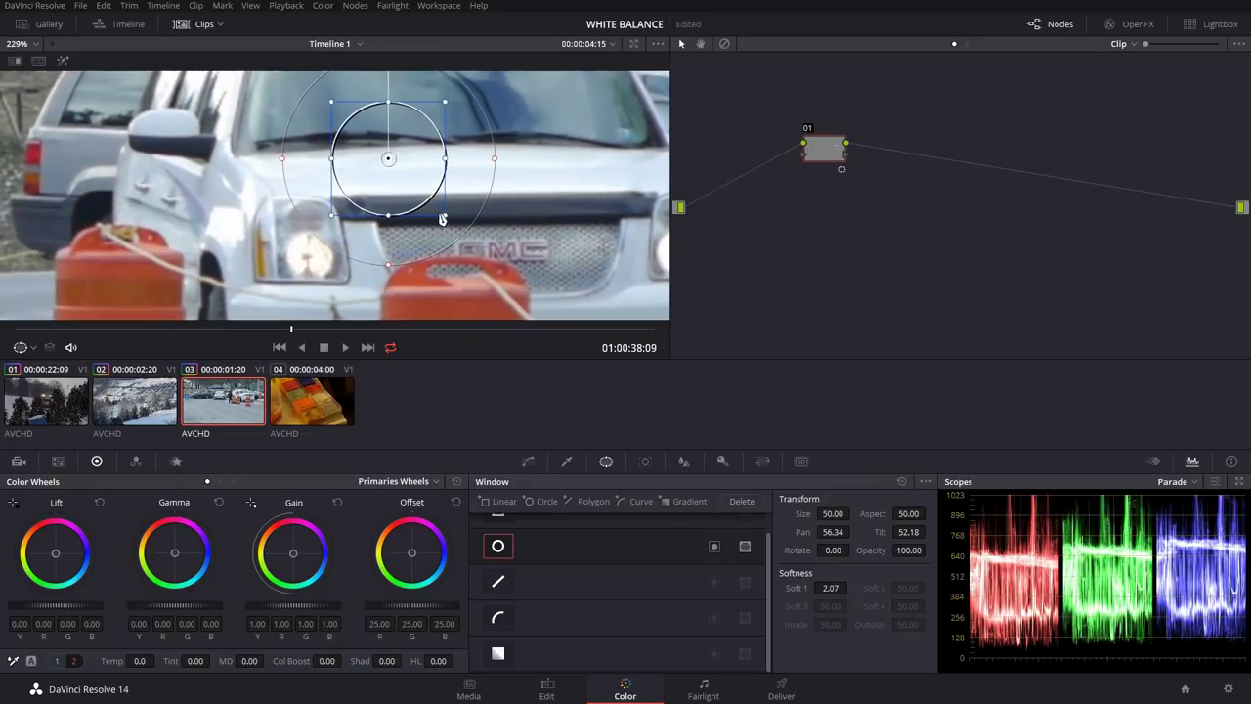
pyautogui.moveTo(460, 157); pyautogui.dragTo(408, 169)
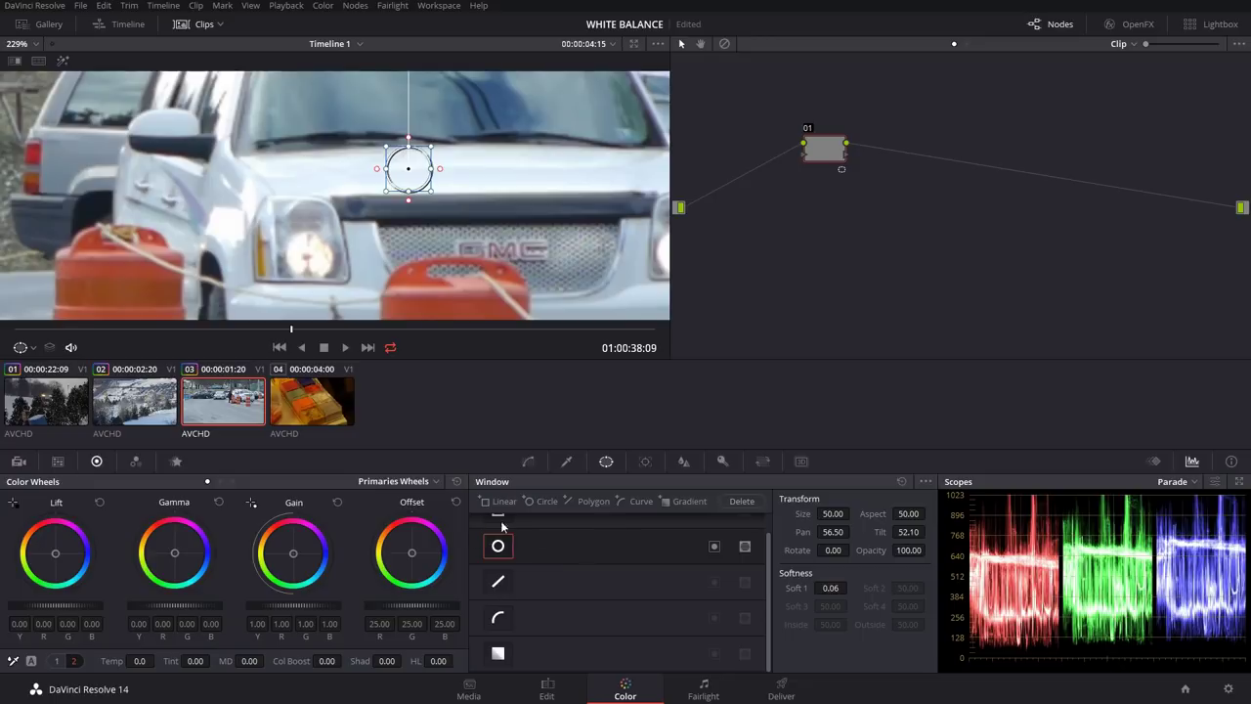
# Step: Isolate the circular window with the highlight view and switch the scope to Vectorscope
pyautogui.click(60, 63)
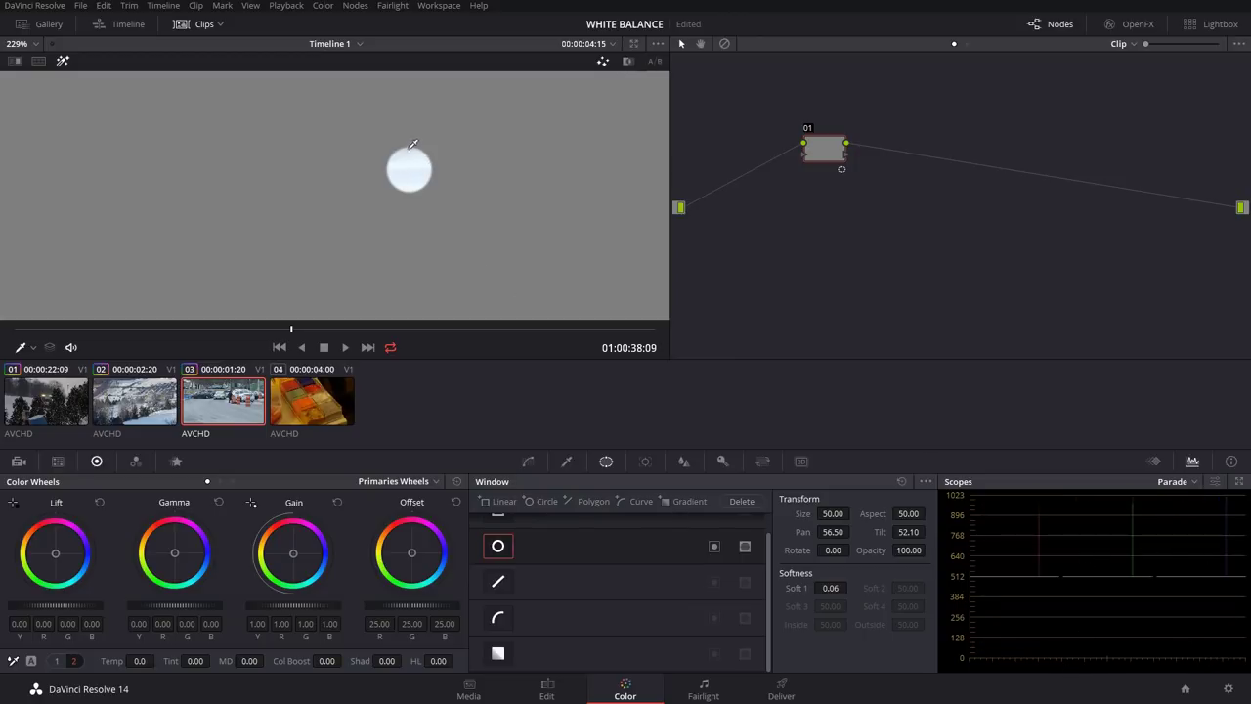
pyautogui.click(1174, 482)
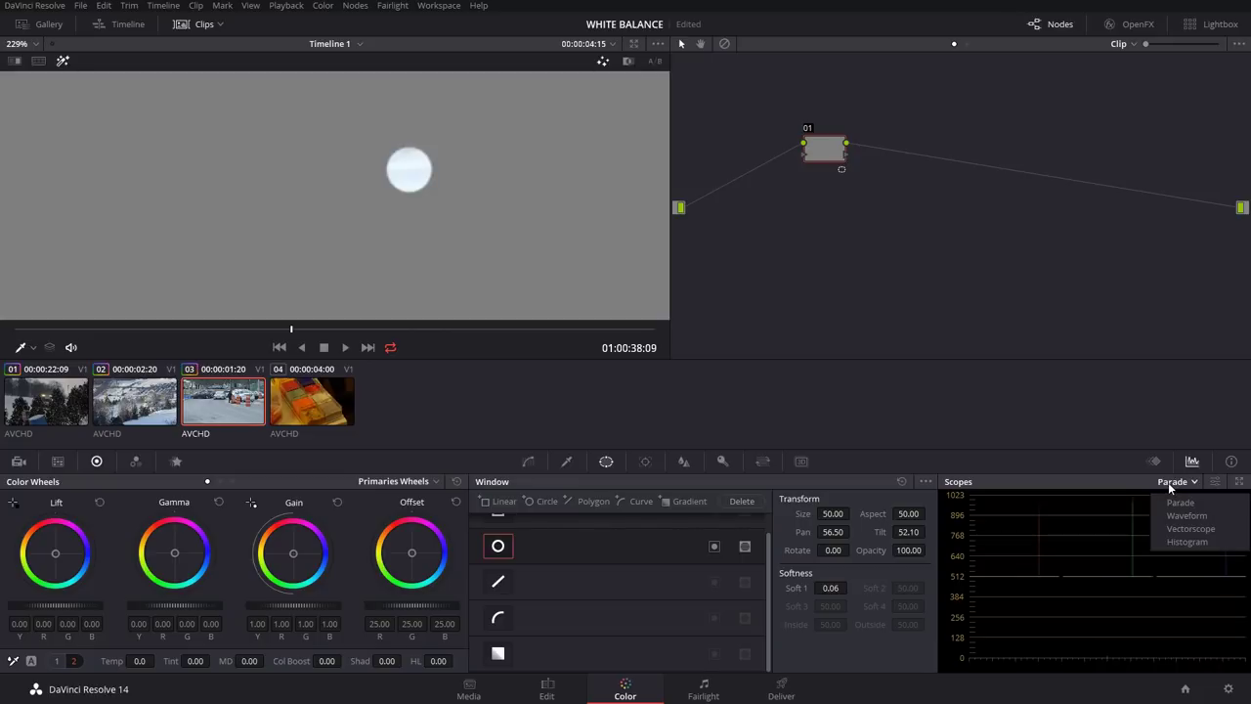
pyautogui.click(1194, 529)
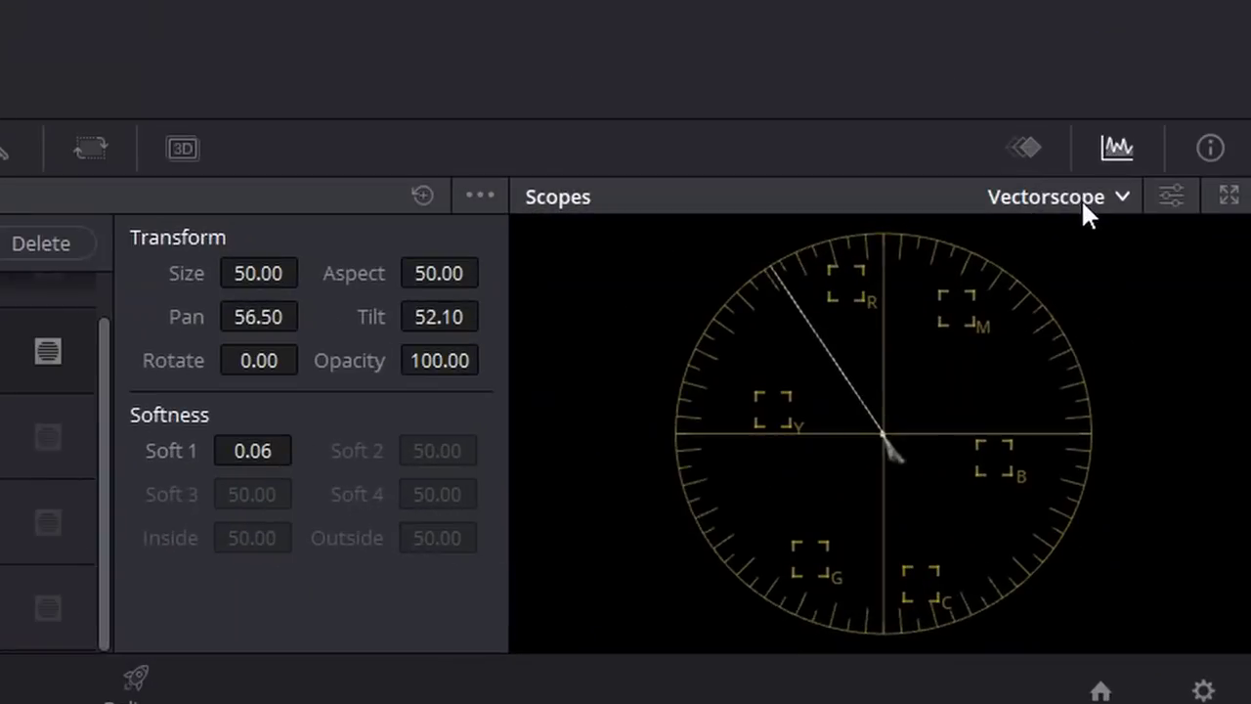
# Step: Raise the vectorscope trace brightness and neutralize the isolated hood with Offset R 29.34, G 21.91, B 19.41
pyautogui.click(1177, 483)
pyautogui.click(1176, 199)
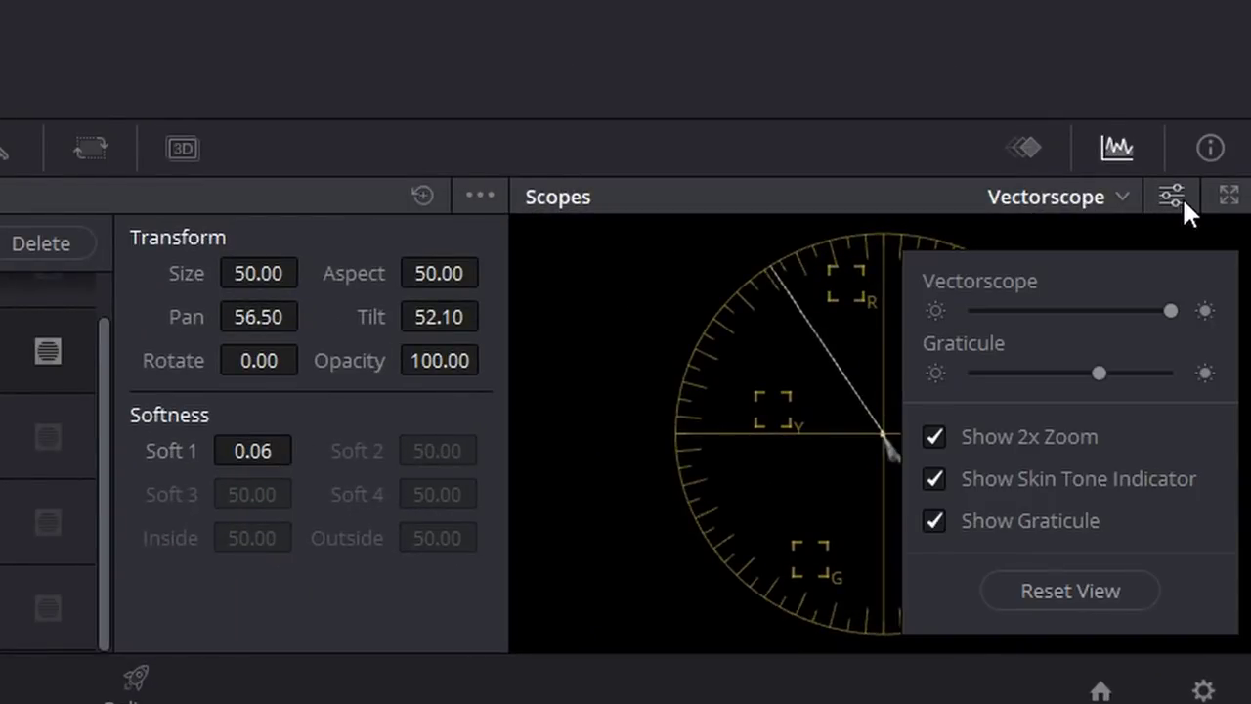
pyautogui.click(1173, 197)
pyautogui.click(1094, 195)
pyautogui.click(1171, 198)
pyautogui.moveTo(1150, 311); pyautogui.dragTo(1189, 307)
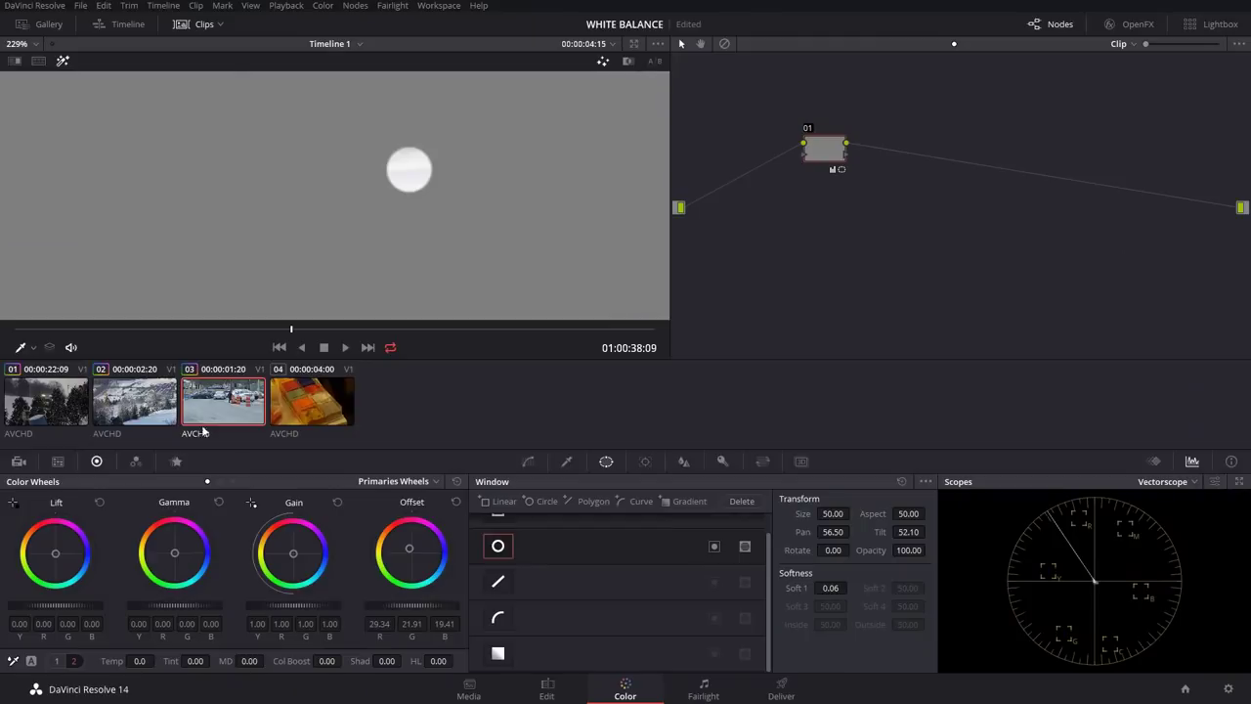
# Step: Turn off the highlight view and disable the circular window so clip 03's correction covers the whole frame
pyautogui.click(61, 62)
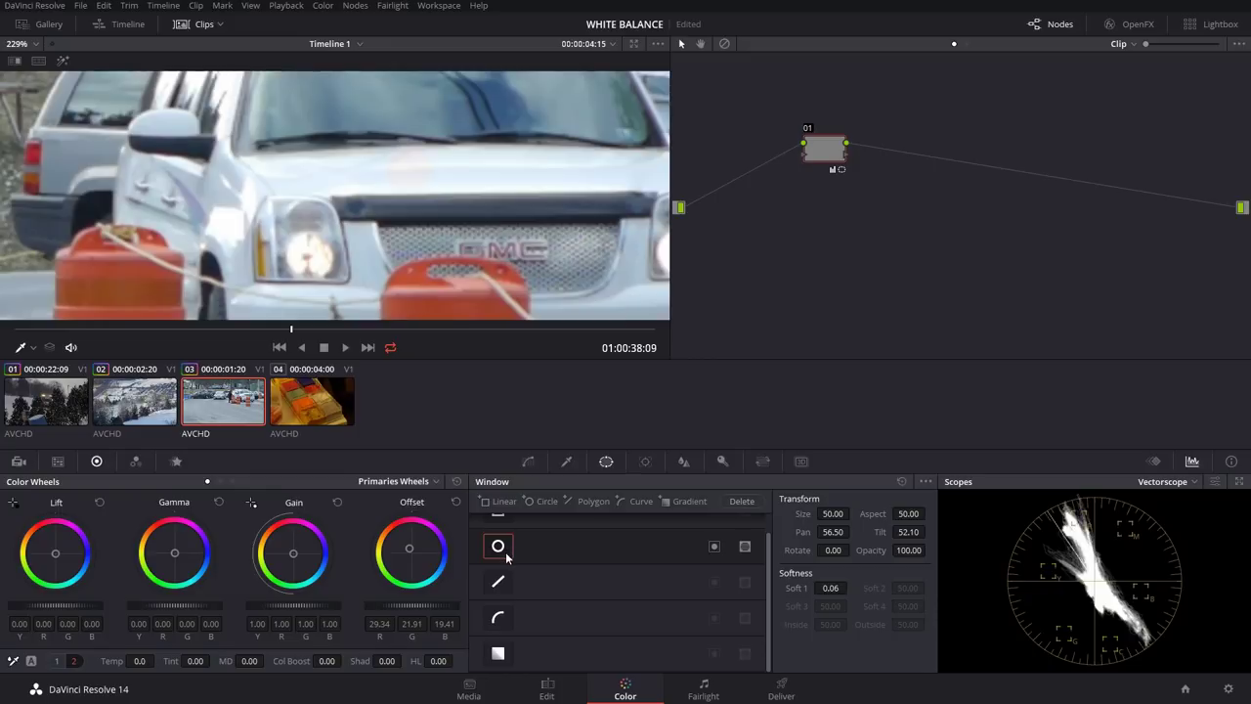
pyautogui.hotkey('shift', 'z')
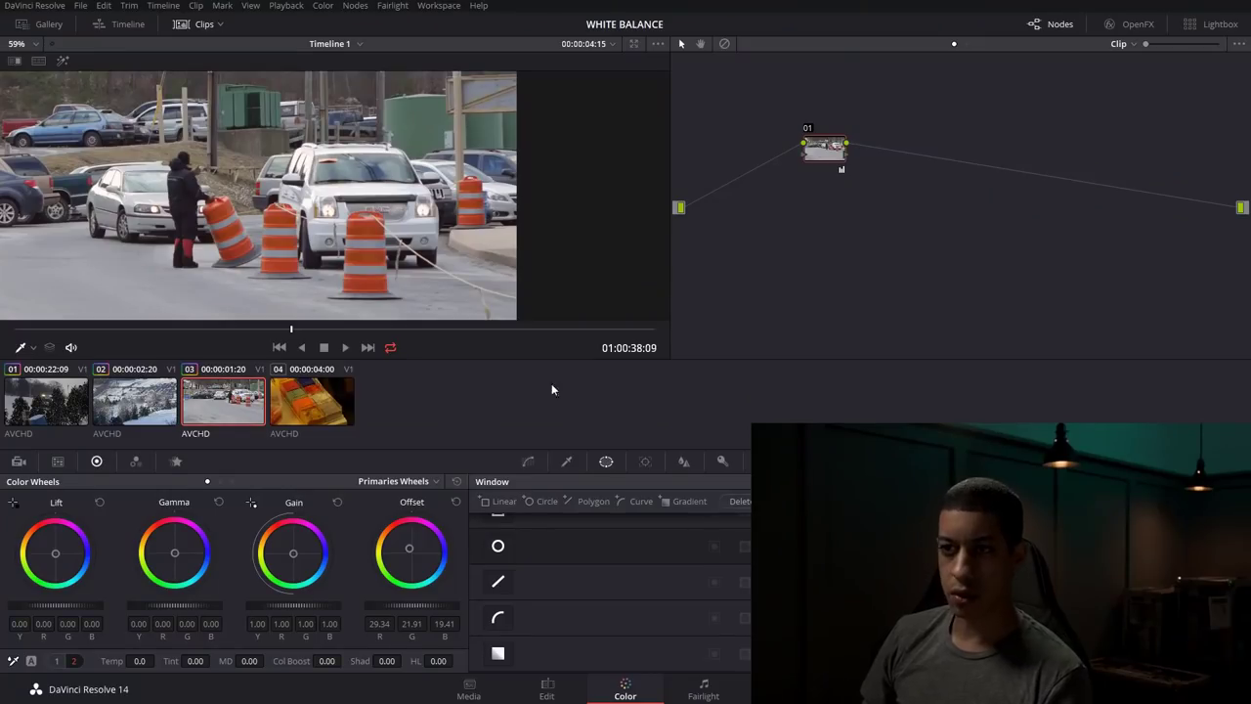
# Step: Open clip 04 with the paint box, show the whole frame in the viewer, and set the scope to Parade
pyautogui.click(313, 405)
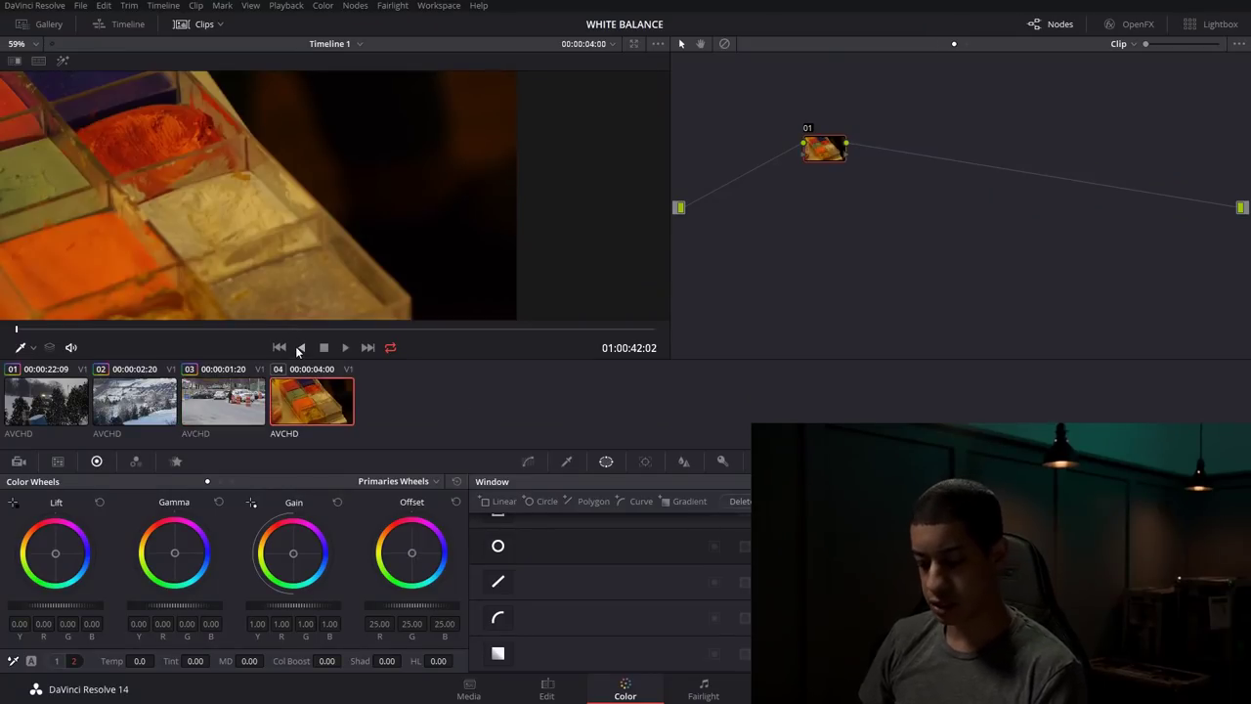
pyautogui.hotkey('shift', 'z')
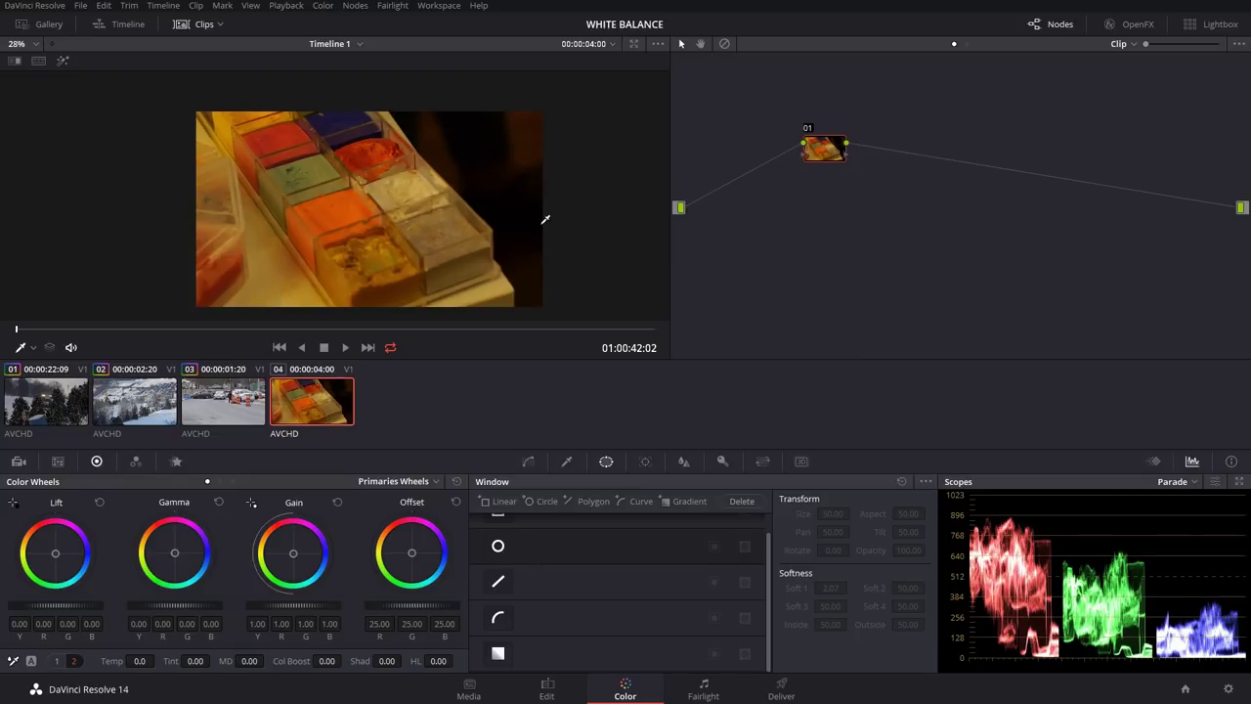
# Step: Try to white-balance clip 04 from the white surface beside the paint box, review it full screen, and undo the adjustment
pyautogui.click(14, 663)
pyautogui.click(499, 283)
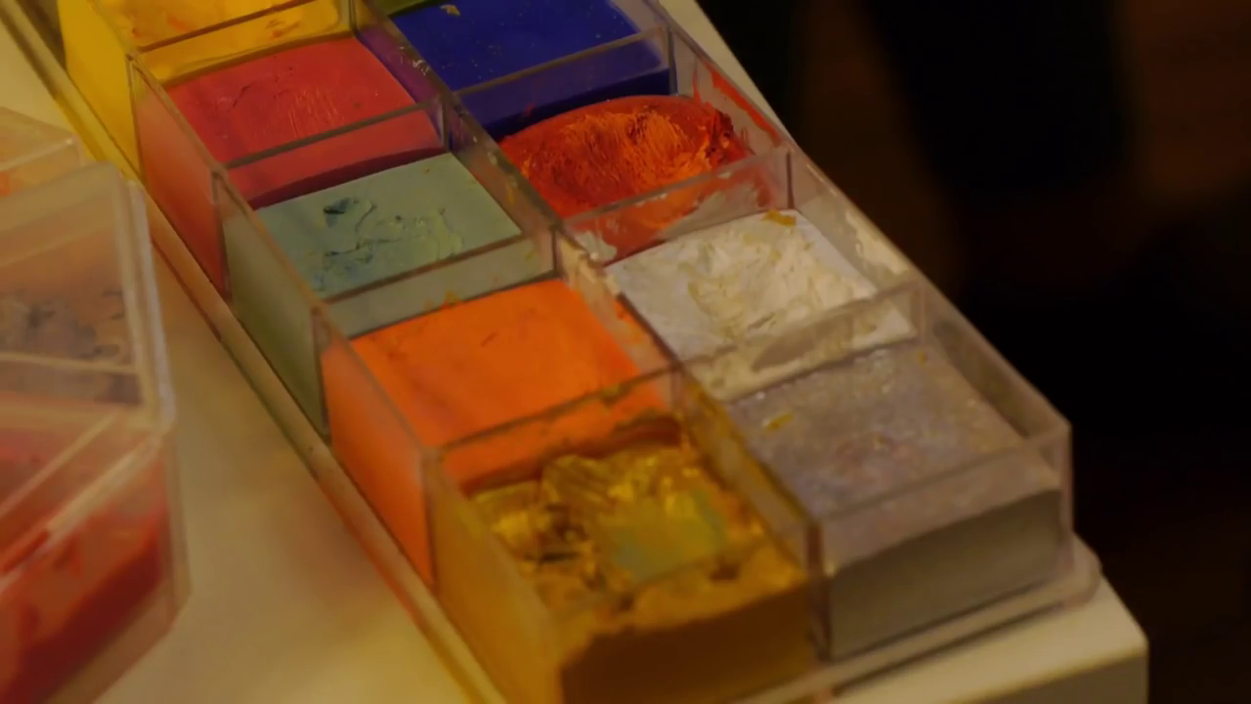
pyautogui.moveTo(738, 575)
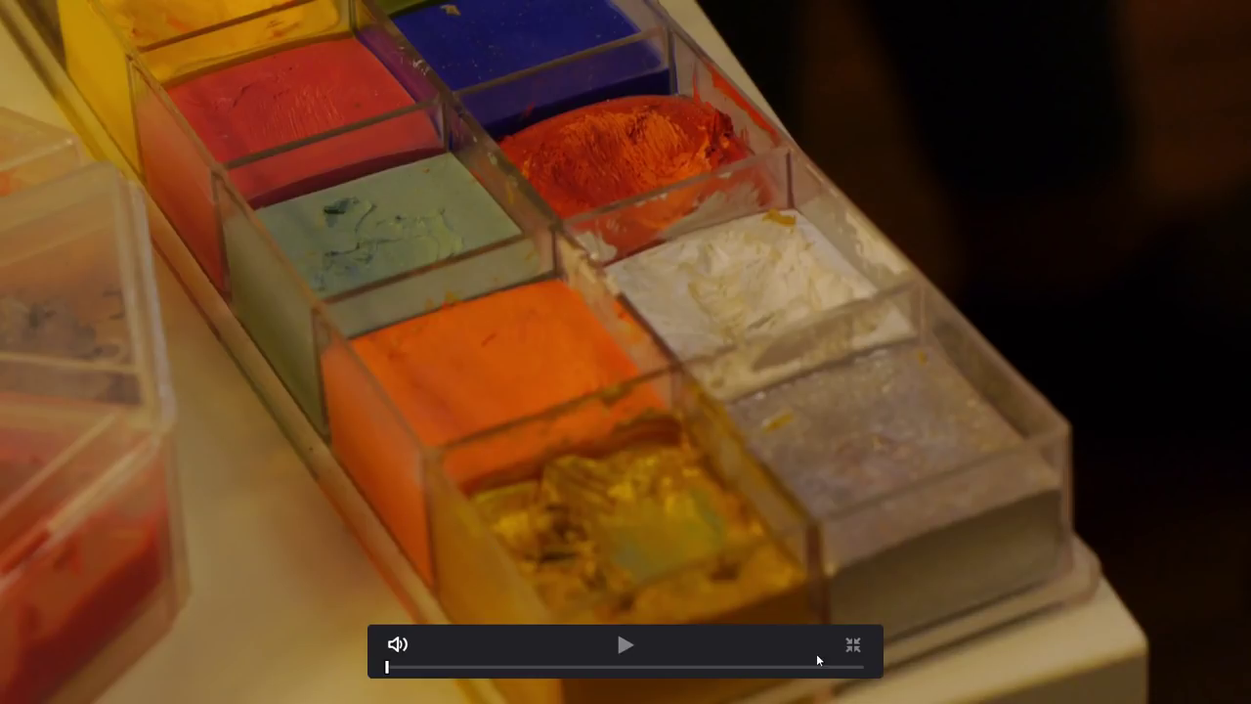
pyautogui.click(853, 645)
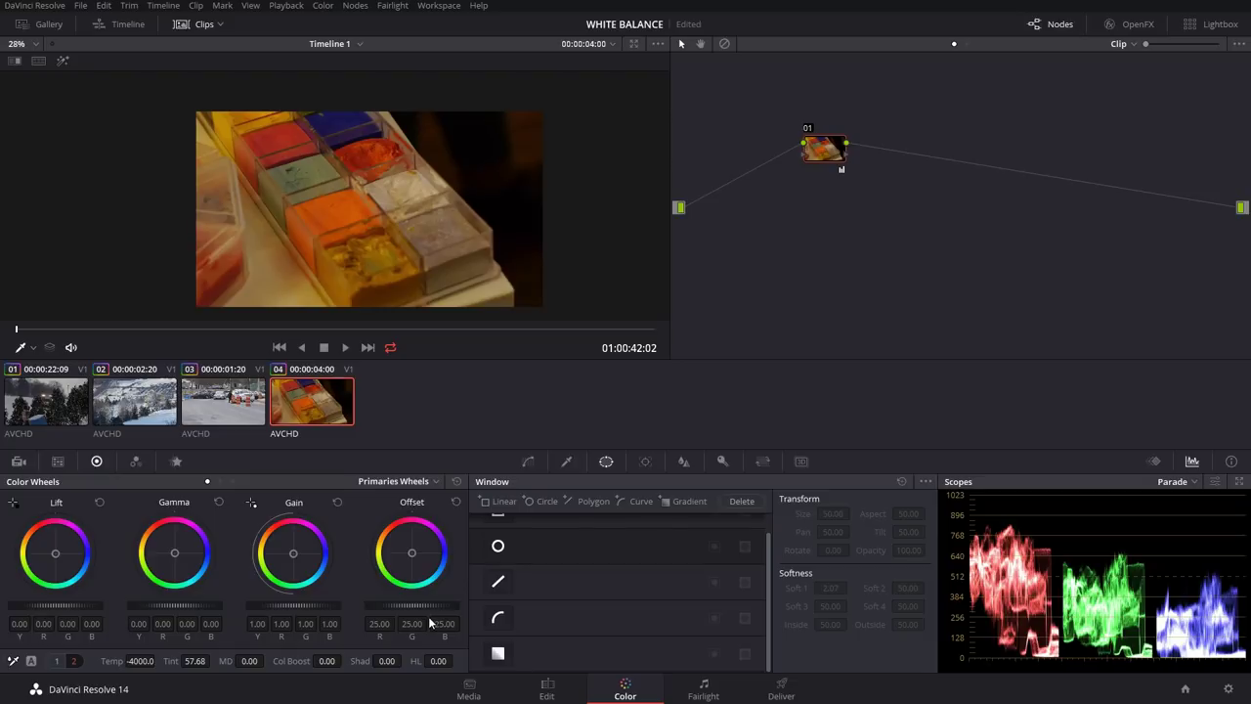
pyautogui.hotkey('ctrl', 'z')
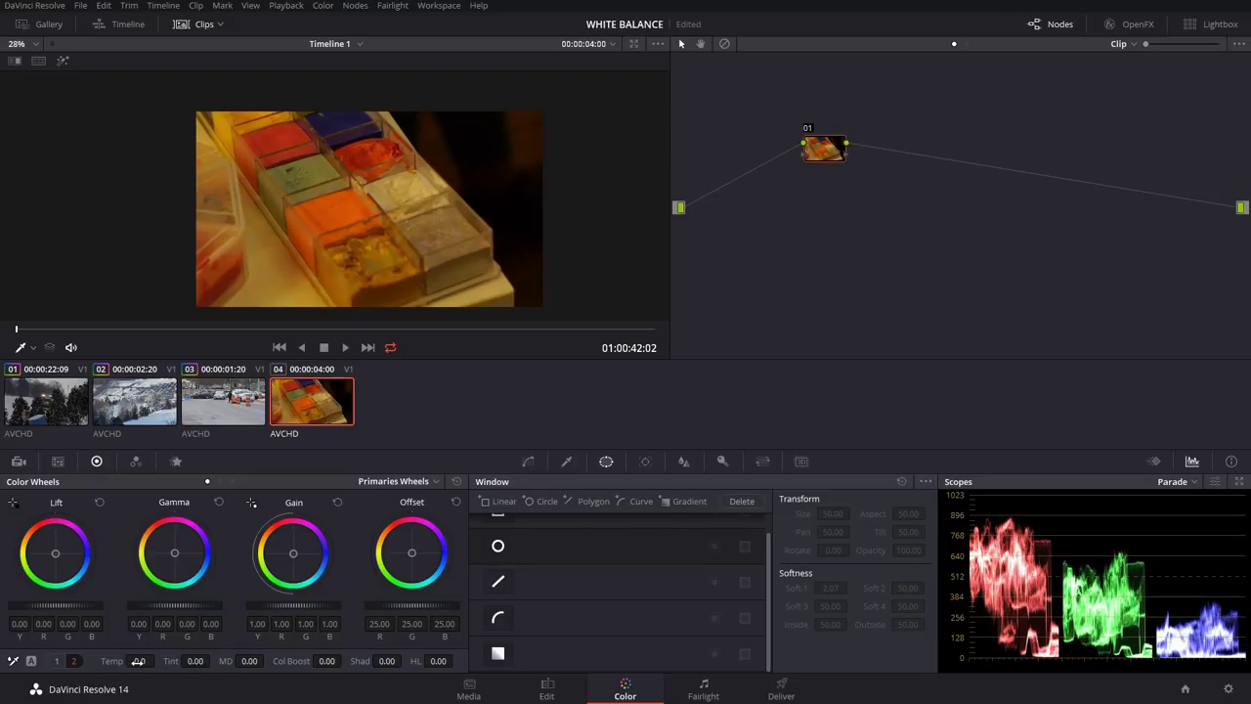
# Step: Try cooling clip 04 with Temp -4000 on its node and Temp -2670 on an added serial node, reviewing it full screen
pyautogui.moveTo(139, 661); pyautogui.dragTo(60, 660)
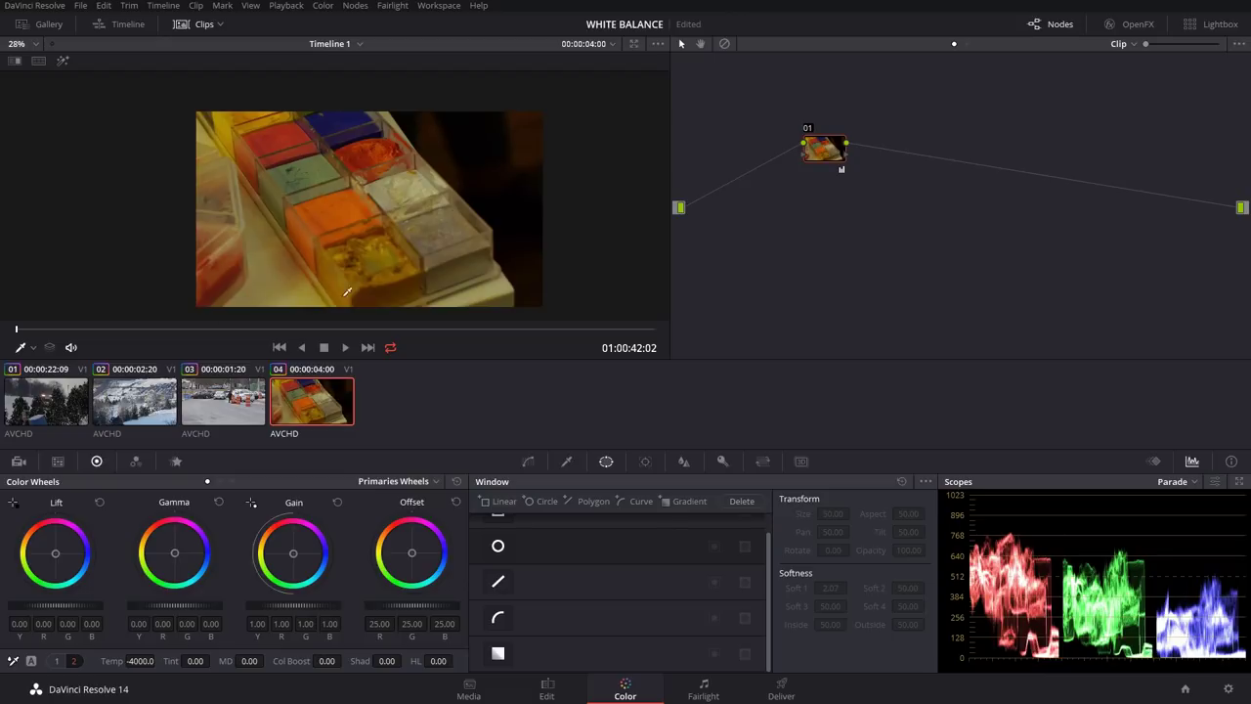
pyautogui.hotkey('alt', 's')
pyautogui.moveTo(150, 660); pyautogui.dragTo(68, 660)
pyautogui.moveTo(159, 661); pyautogui.dragTo(161, 661)
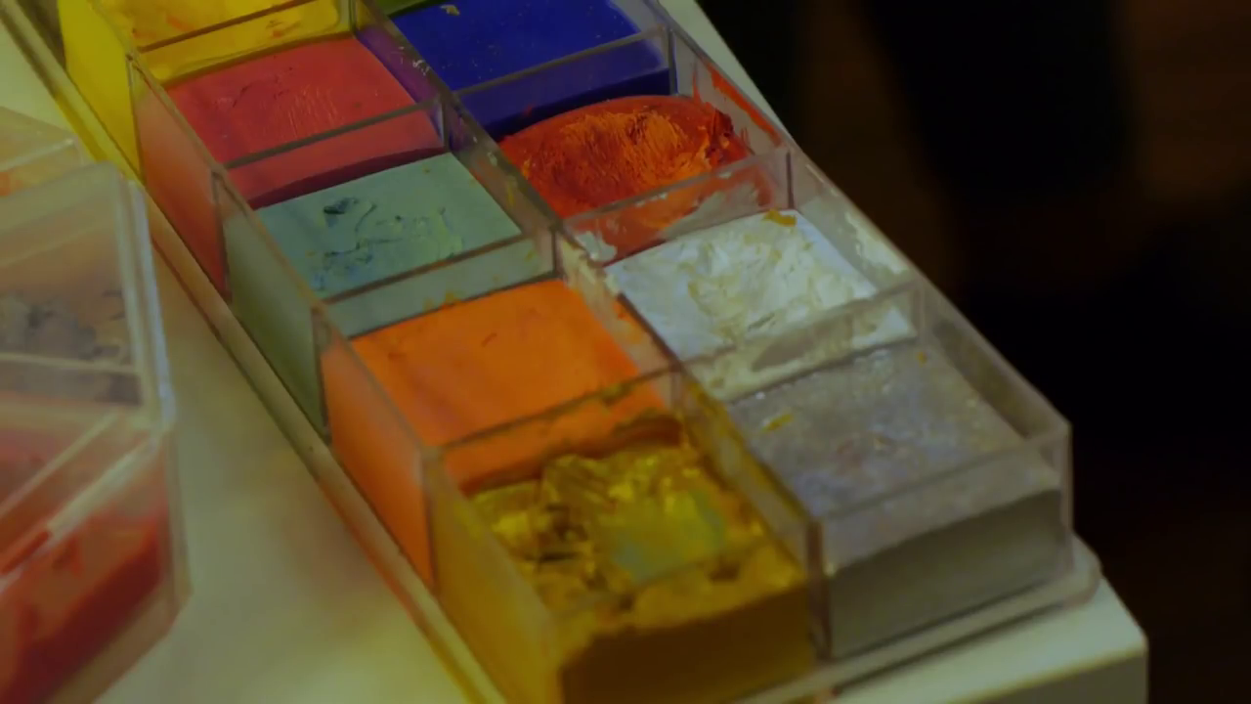
pyautogui.moveTo(840, 206)
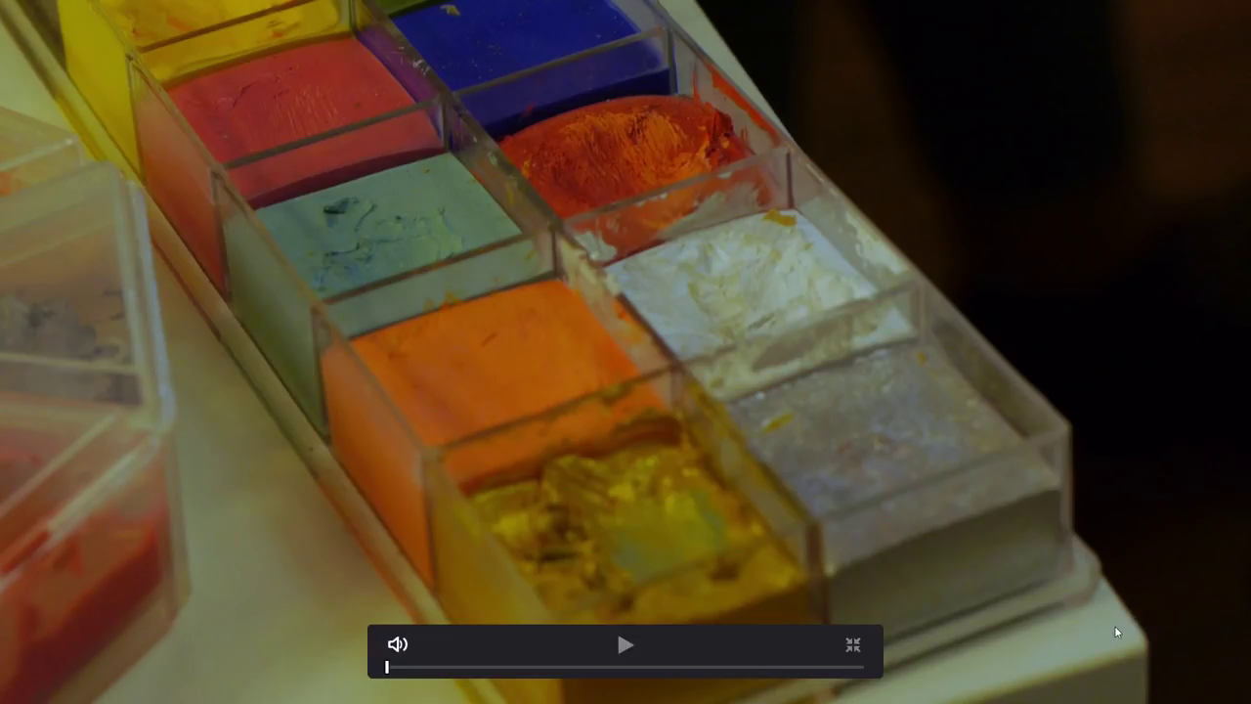
pyautogui.press('Escape')
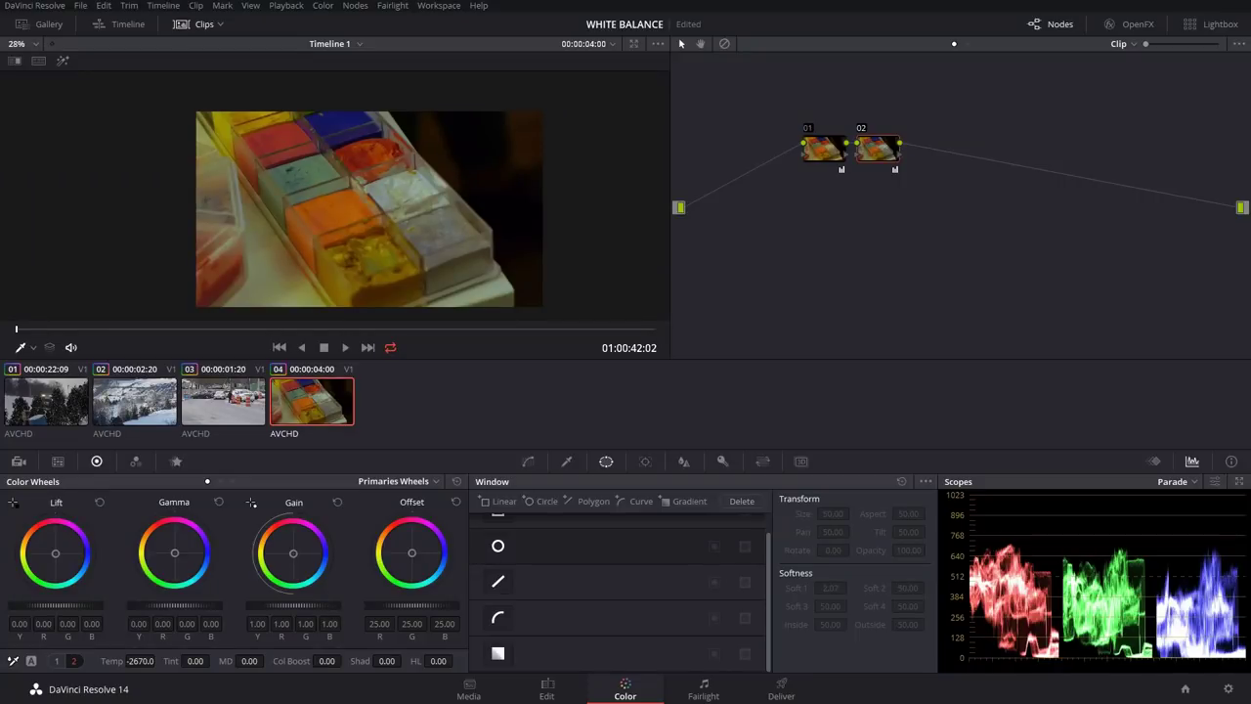
# Step: Delete both temperature-correction nodes of clip 04 and start over with one clean node
pyautogui.moveTo(793, 182); pyautogui.dragTo(763, 189)
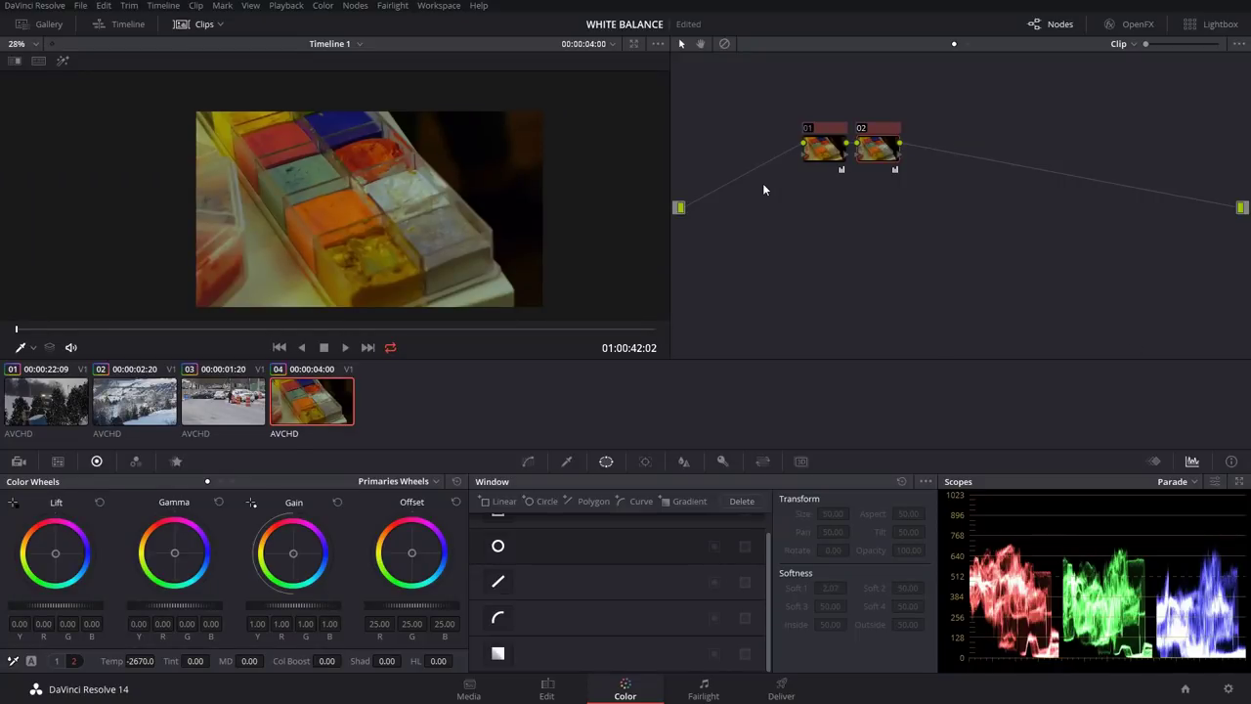
pyautogui.press('Delete')
pyautogui.hotkey('alt', 's')
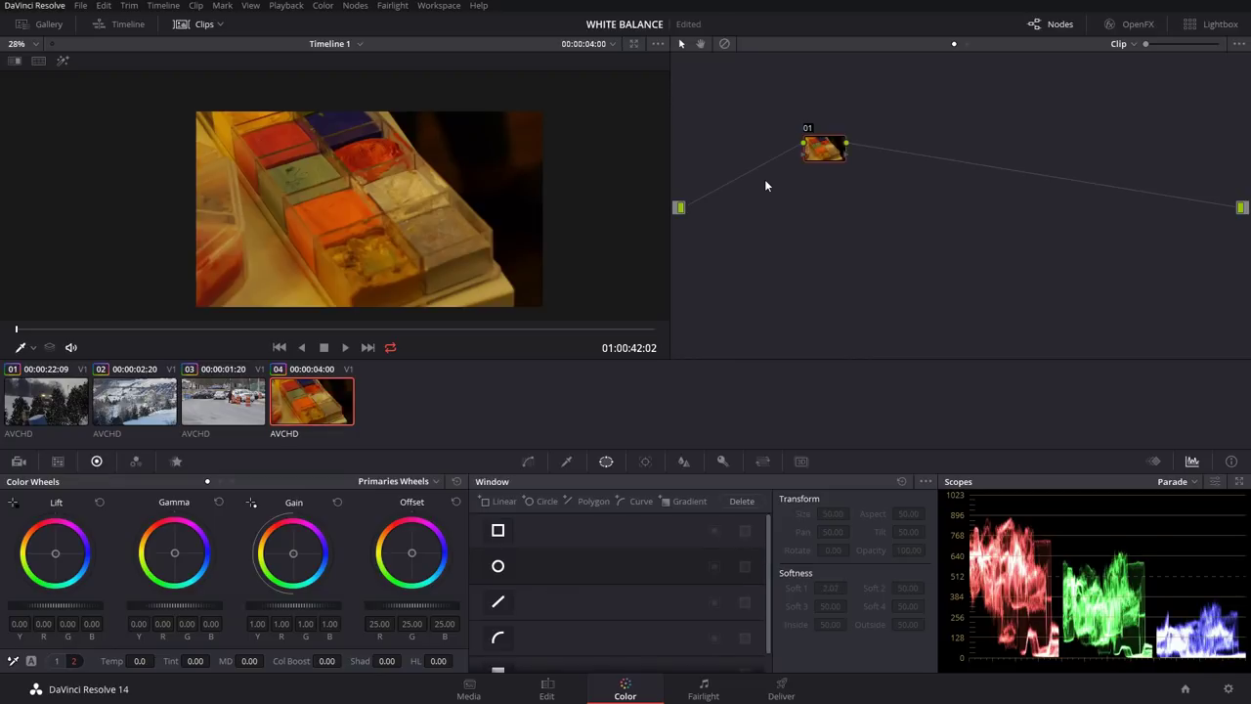
# Step: Try balancing clip 04 with custom curves by moving blue's white point inward and lowering red's white point and midpoint
pyautogui.click(529, 461)
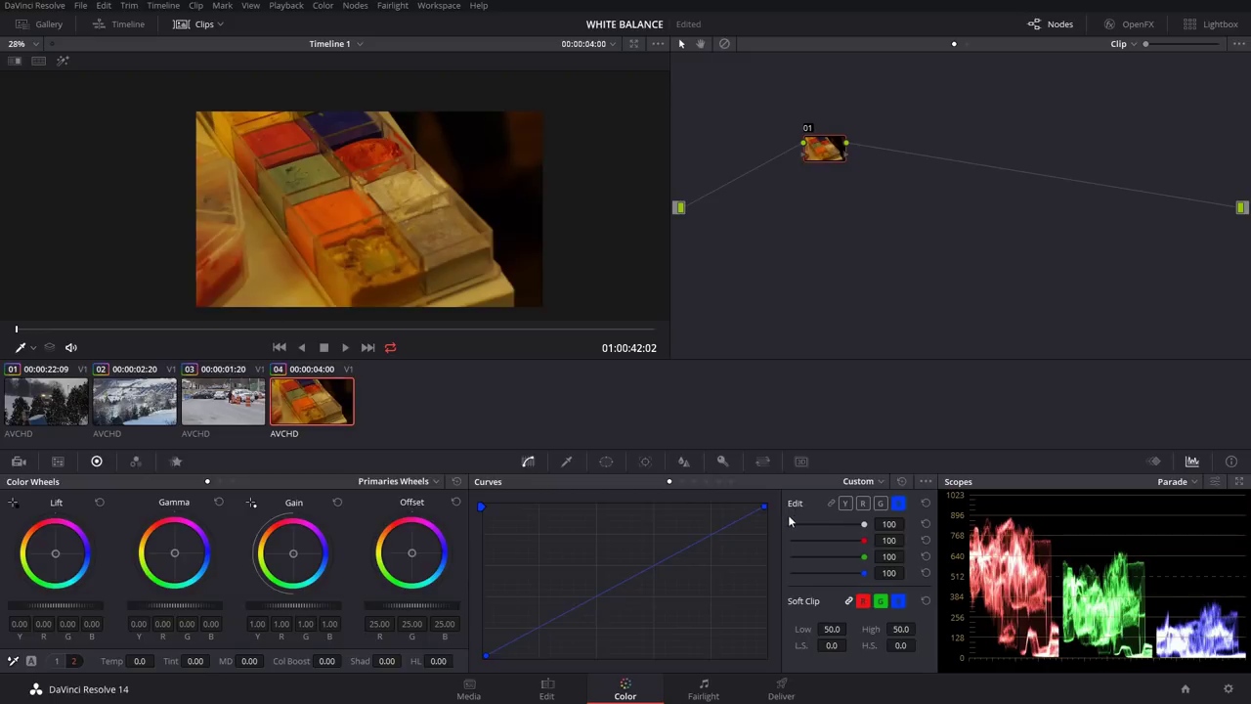
pyautogui.moveTo(765, 508); pyautogui.dragTo(635, 510)
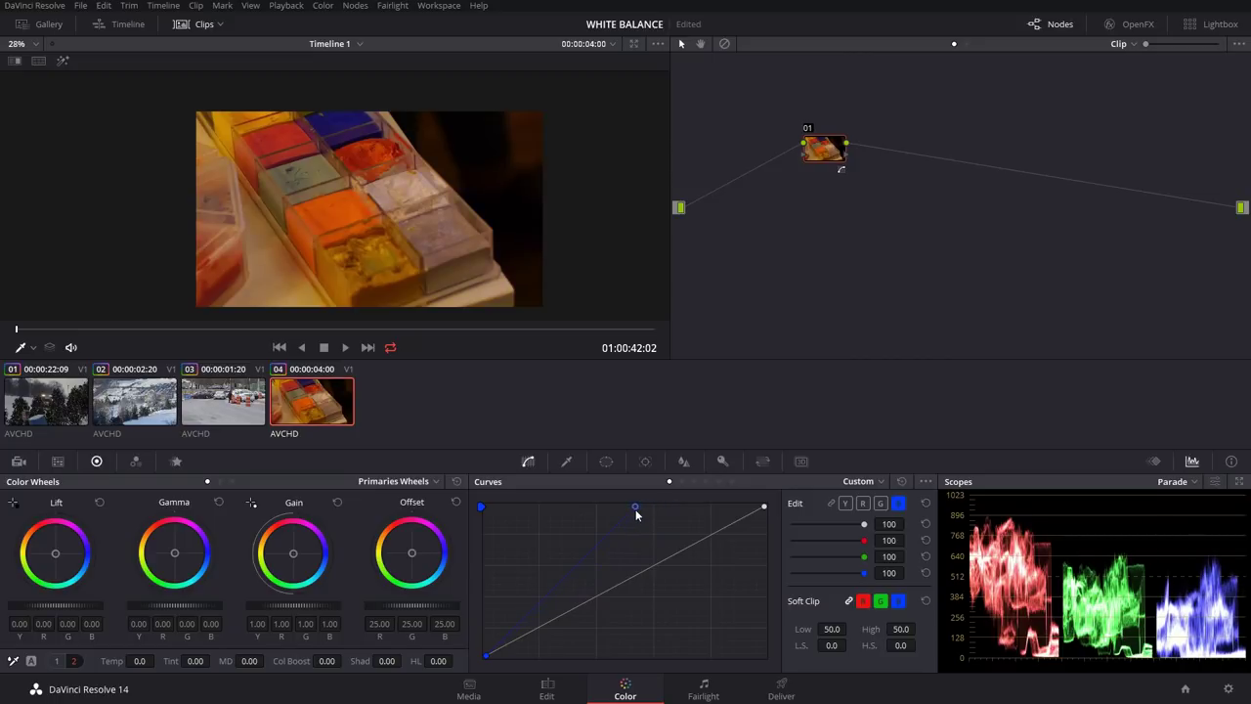
pyautogui.click(862, 503)
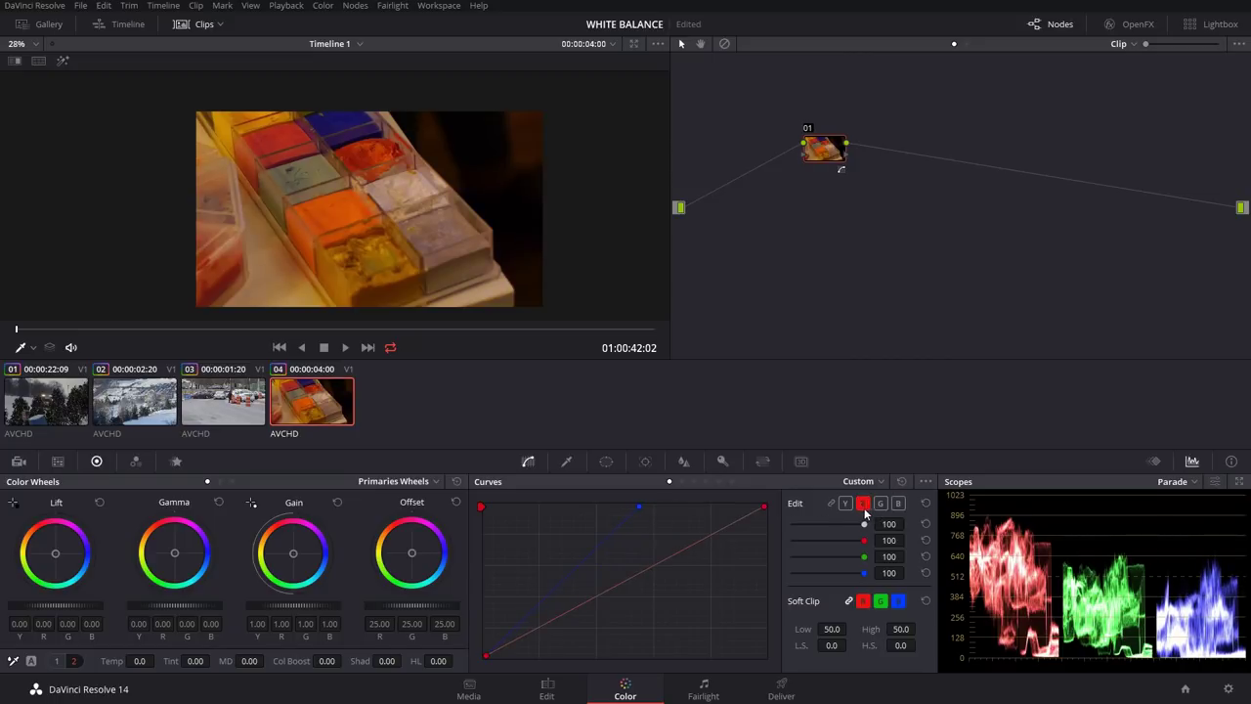
pyautogui.moveTo(762, 510); pyautogui.dragTo(785, 548)
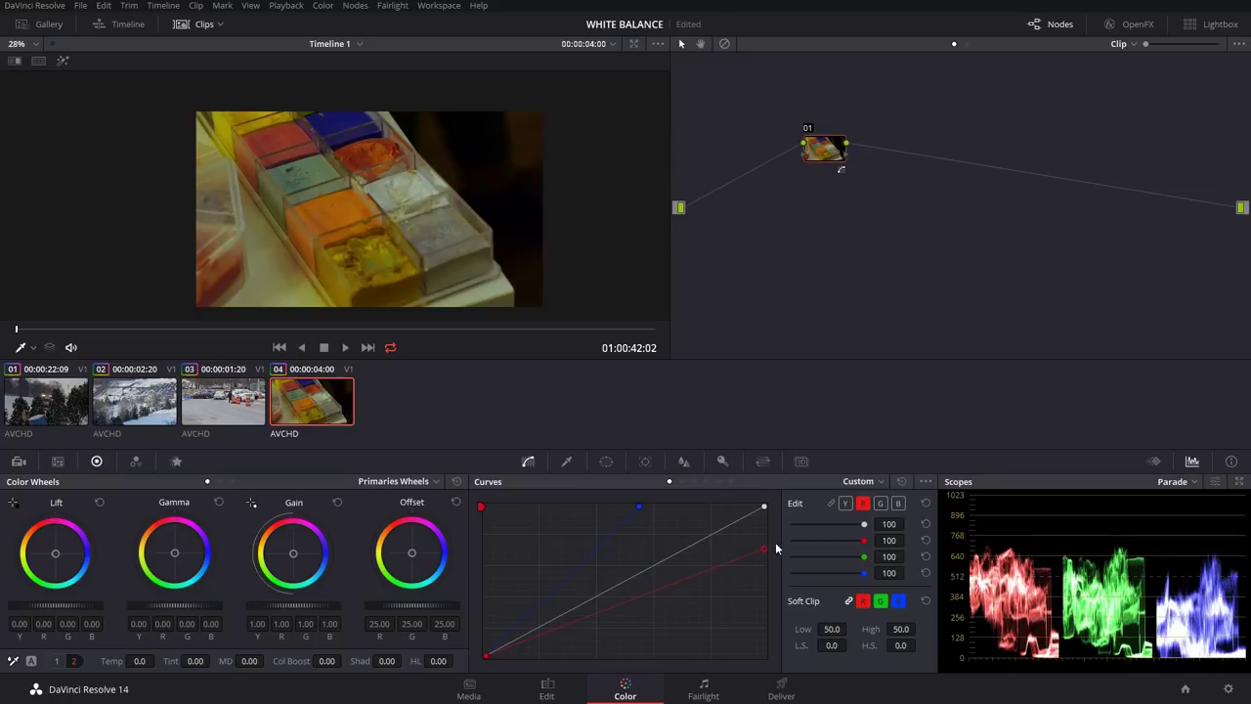
pyautogui.moveTo(648, 598); pyautogui.dragTo(651, 599)
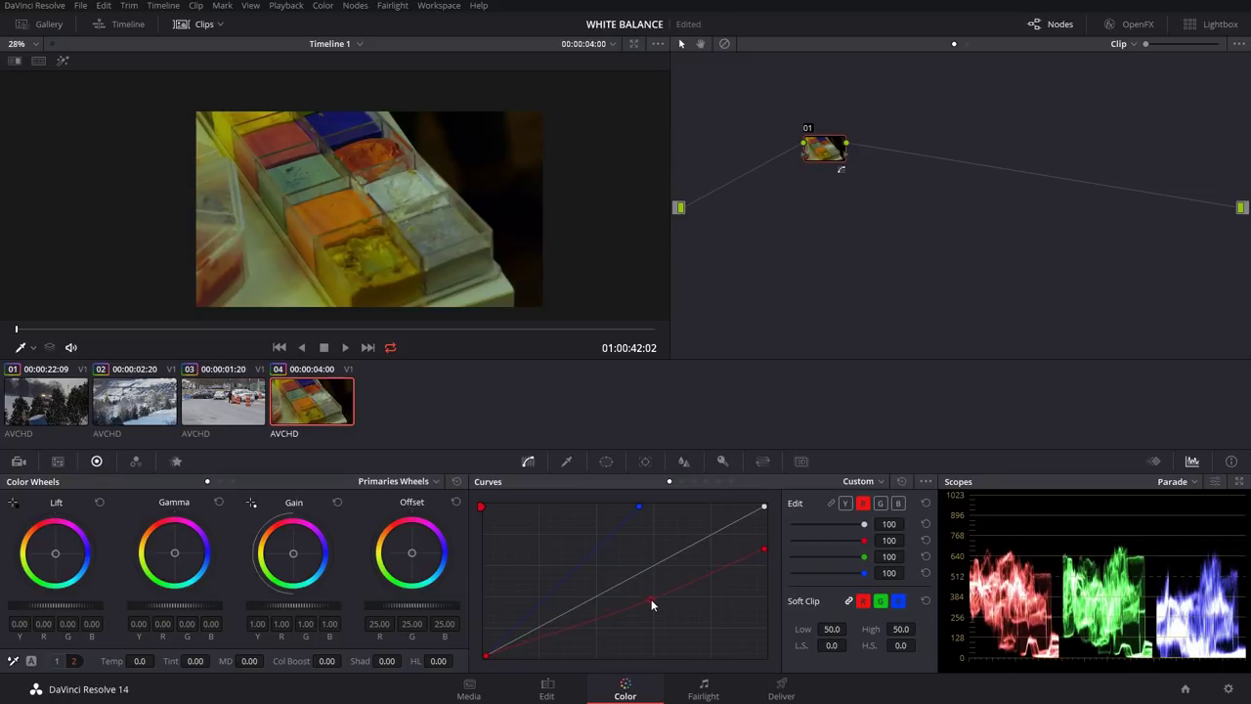
# Step: Add a midpoint to the blue curve, lower the green curve's midpoint slightly, review full screen, and undo all curve changes
pyautogui.click(575, 569)
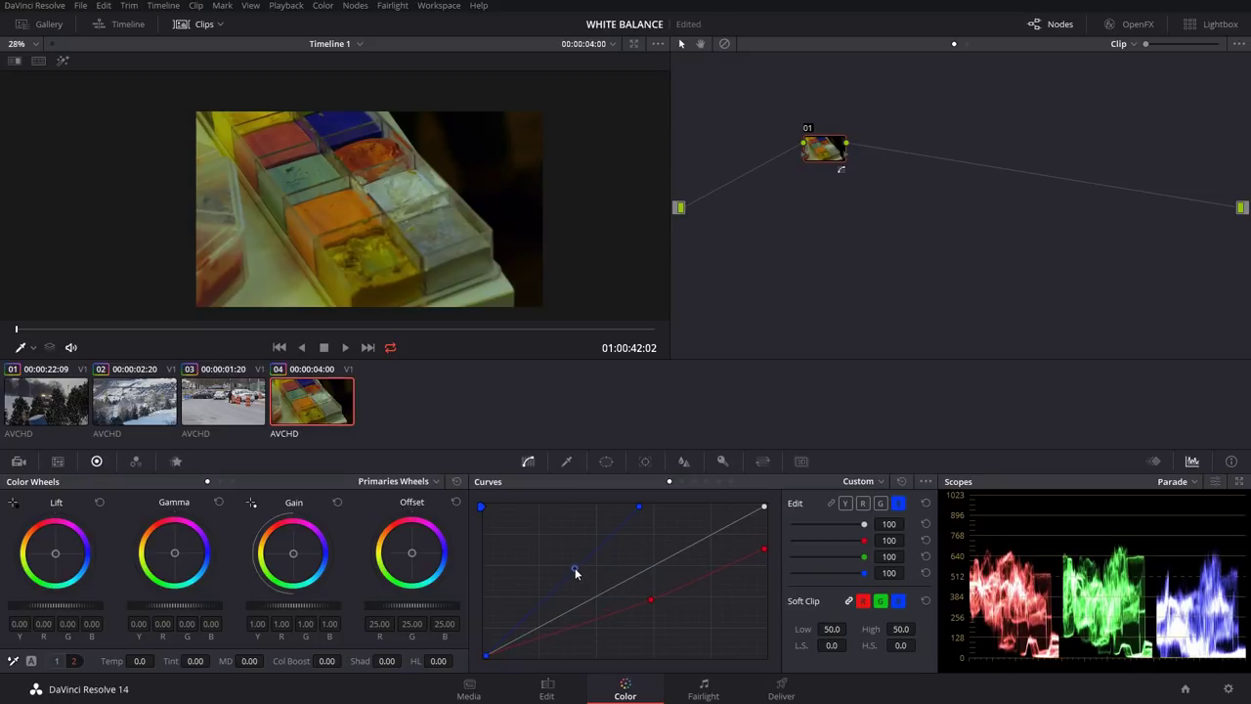
pyautogui.click(880, 503)
pyautogui.moveTo(639, 577); pyautogui.dragTo(645, 581)
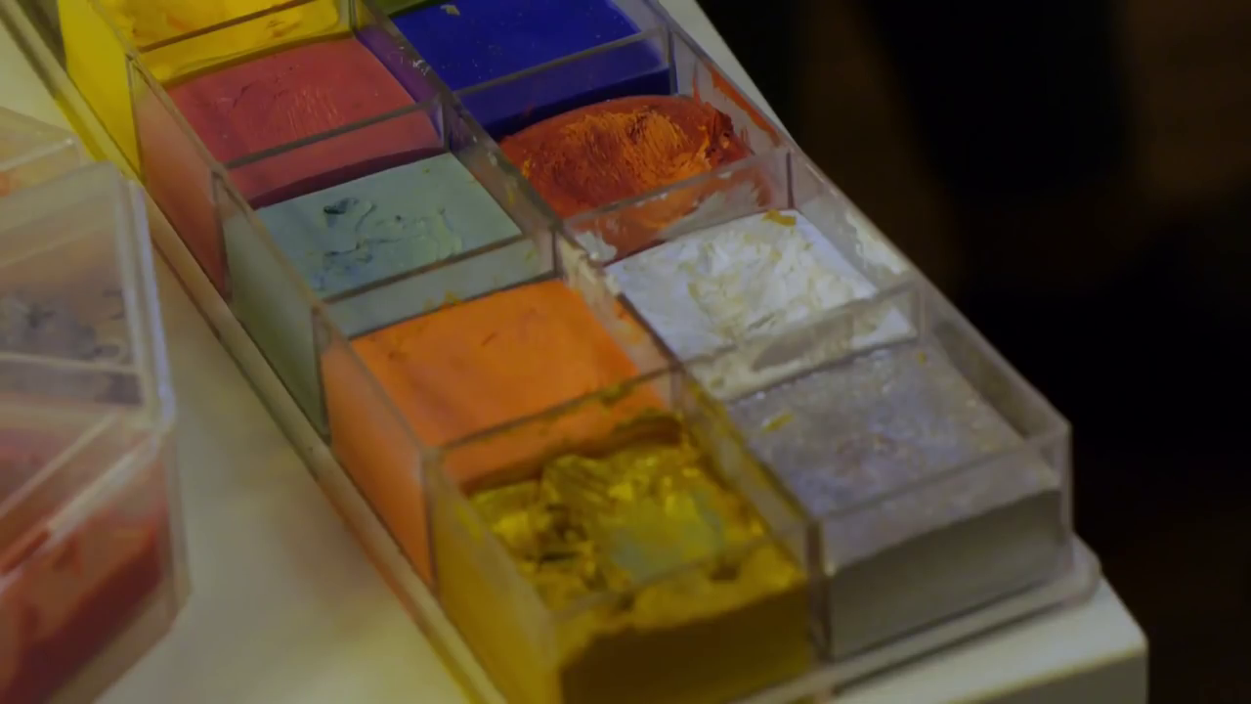
pyautogui.moveTo(256, 482)
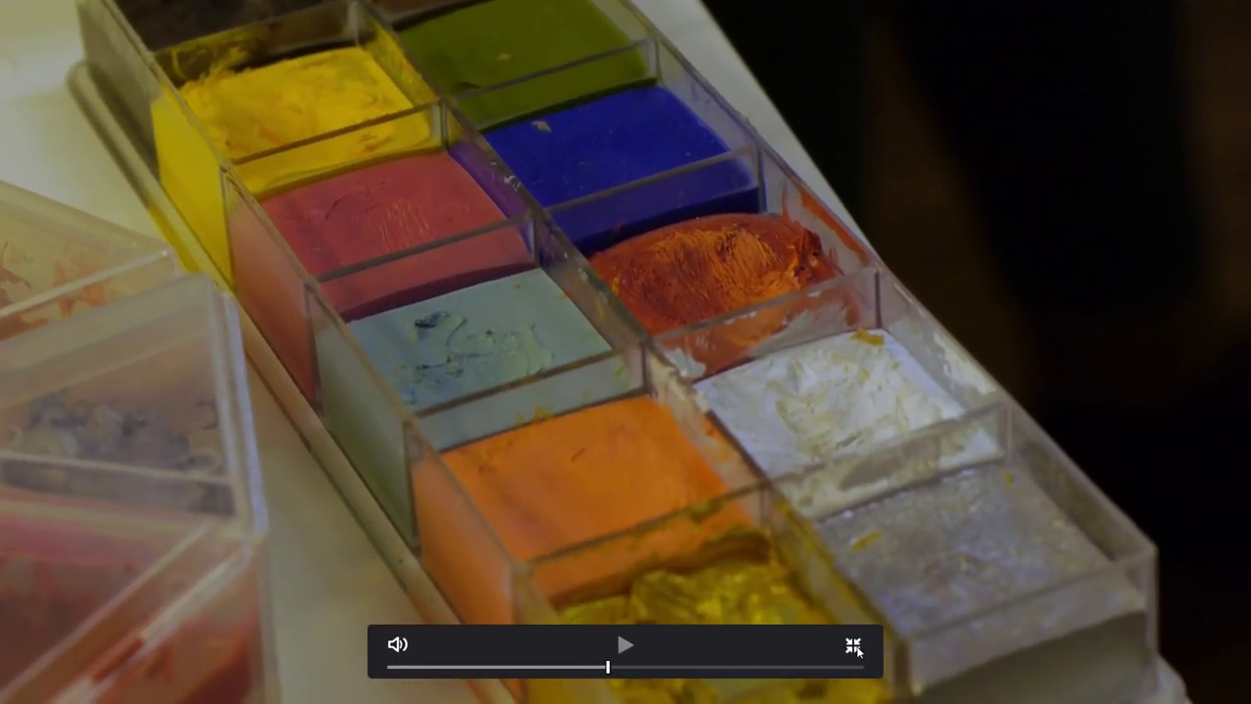
pyautogui.click(852, 645)
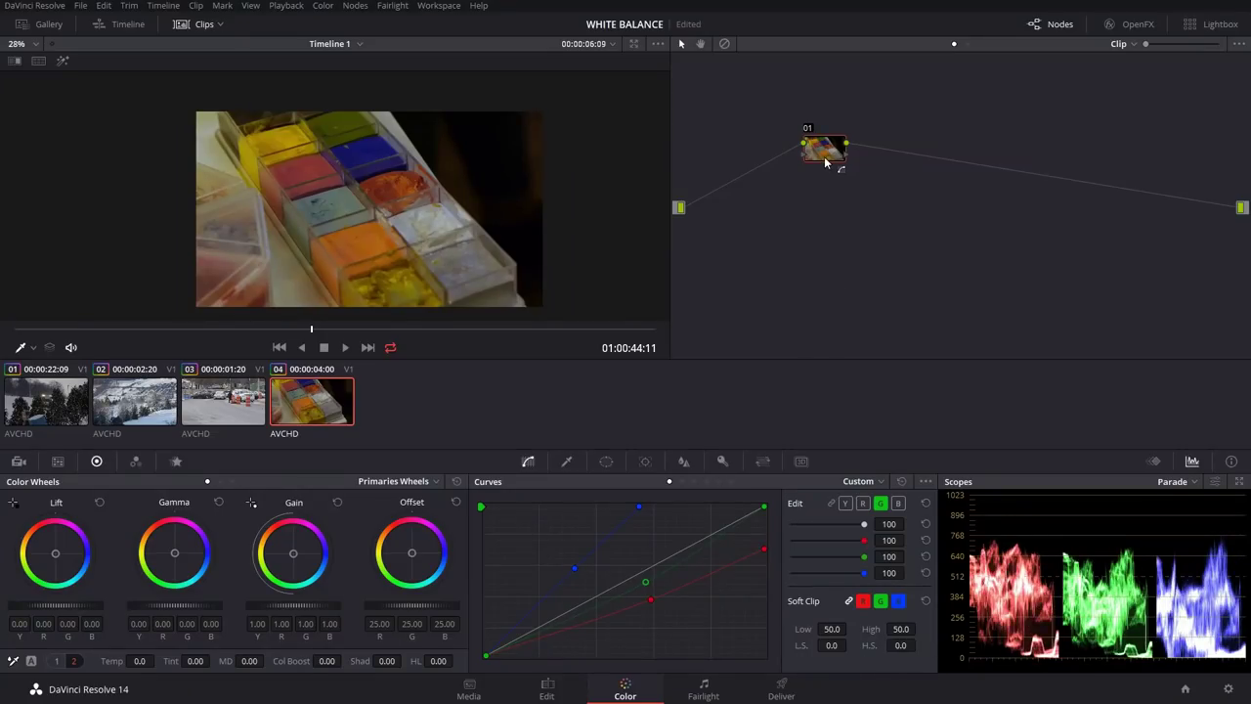
pyautogui.hotkey('ctrl', 'z')
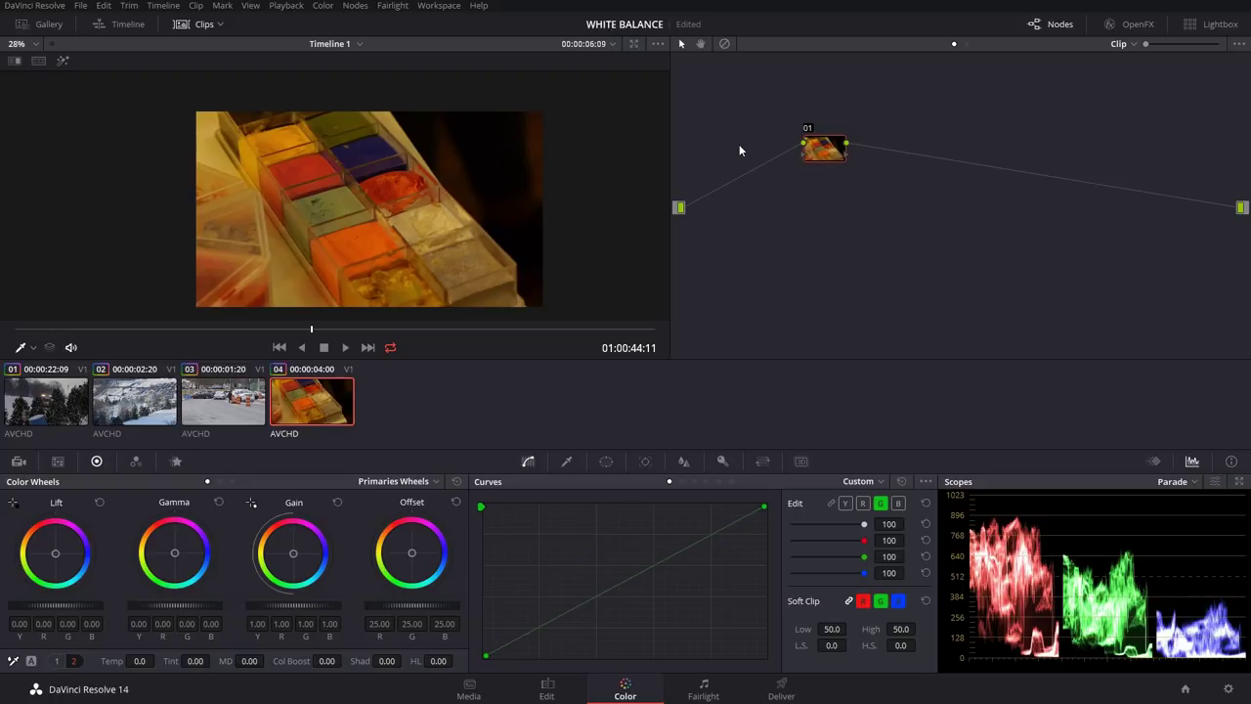
# Step: Change the color space of node 01 and lower the midpoints of its green and blue curves
pyautogui.rightClick(836, 147)
pyautogui.moveTo(916, 335)
pyautogui.click(974, 349)
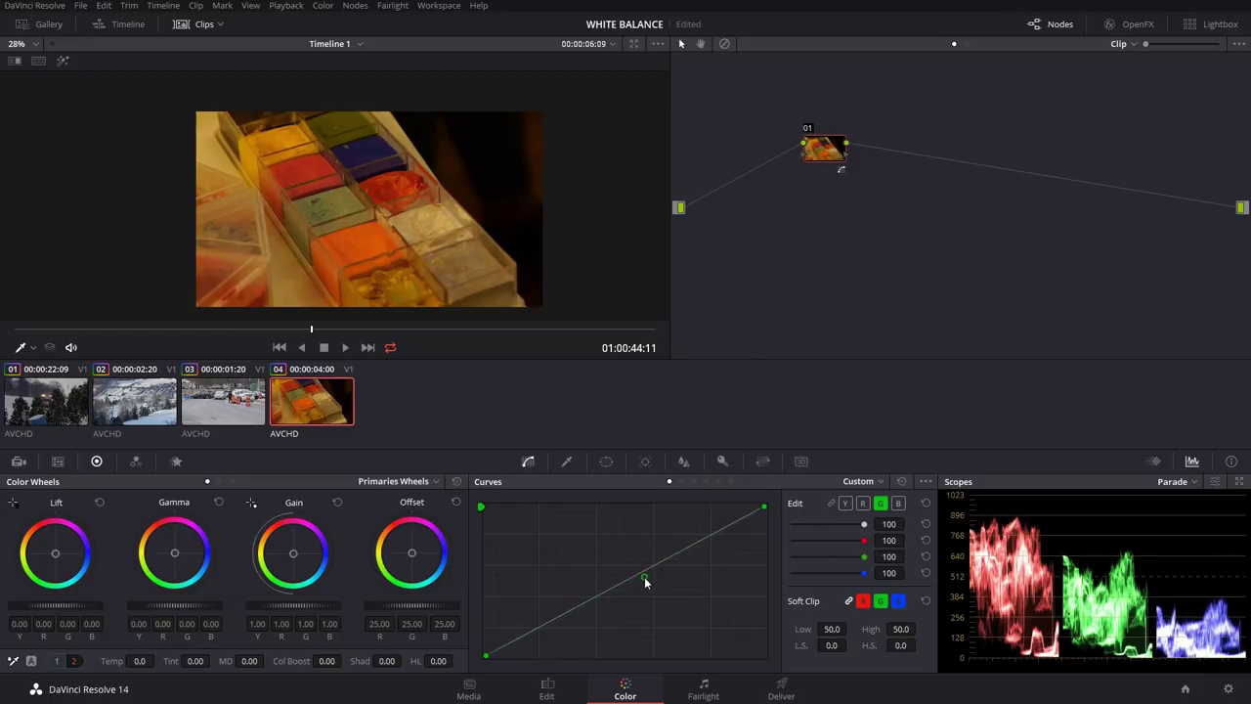
pyautogui.moveTo(661, 592); pyautogui.dragTo(683, 608)
pyautogui.click(898, 504)
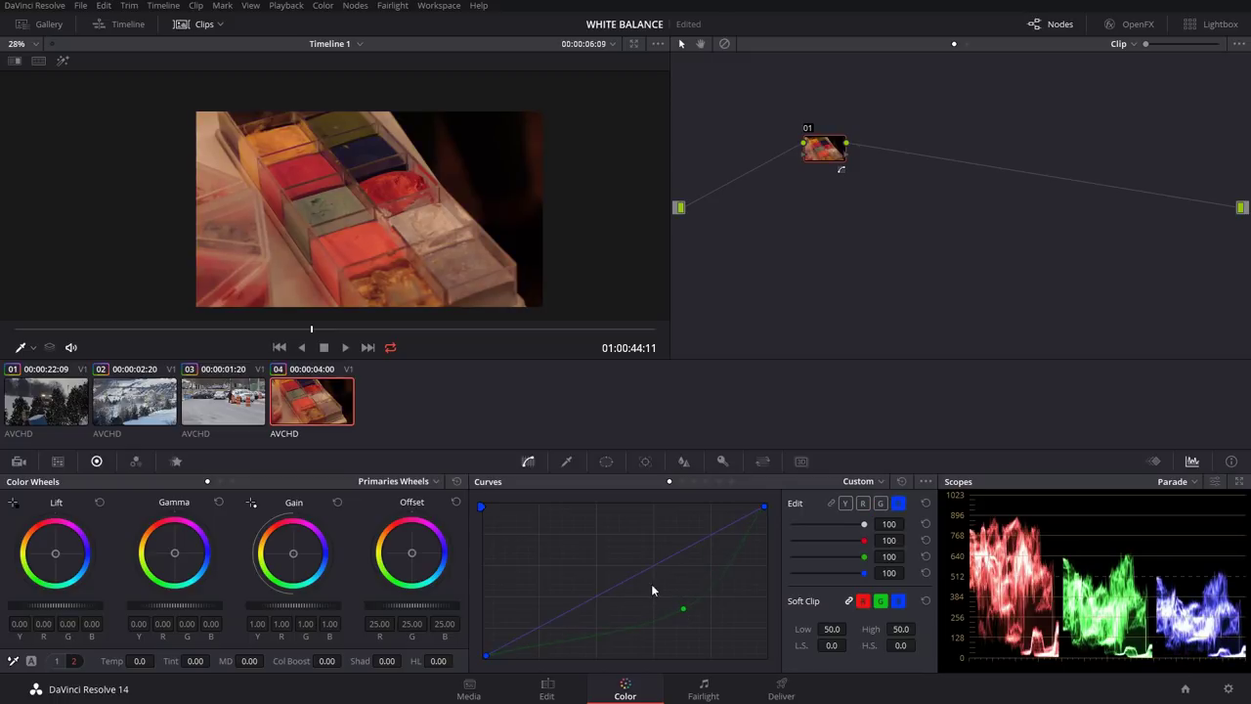
pyautogui.moveTo(655, 572); pyautogui.dragTo(705, 601)
# Step: Add a second serial node with Temp -1184, Tint -22.30 and MD -0.03, and refine node 01's green and blue curve midpoints
pyautogui.hotkey('alt', 's')
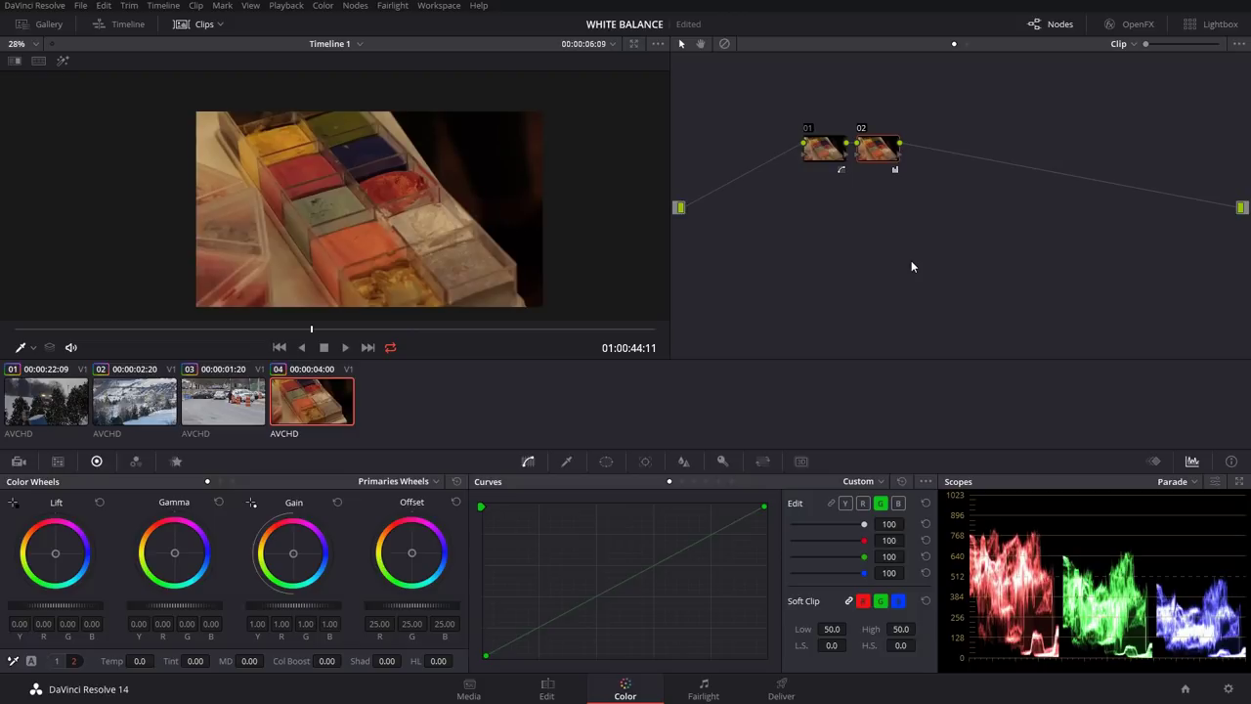
pyautogui.write('-883')
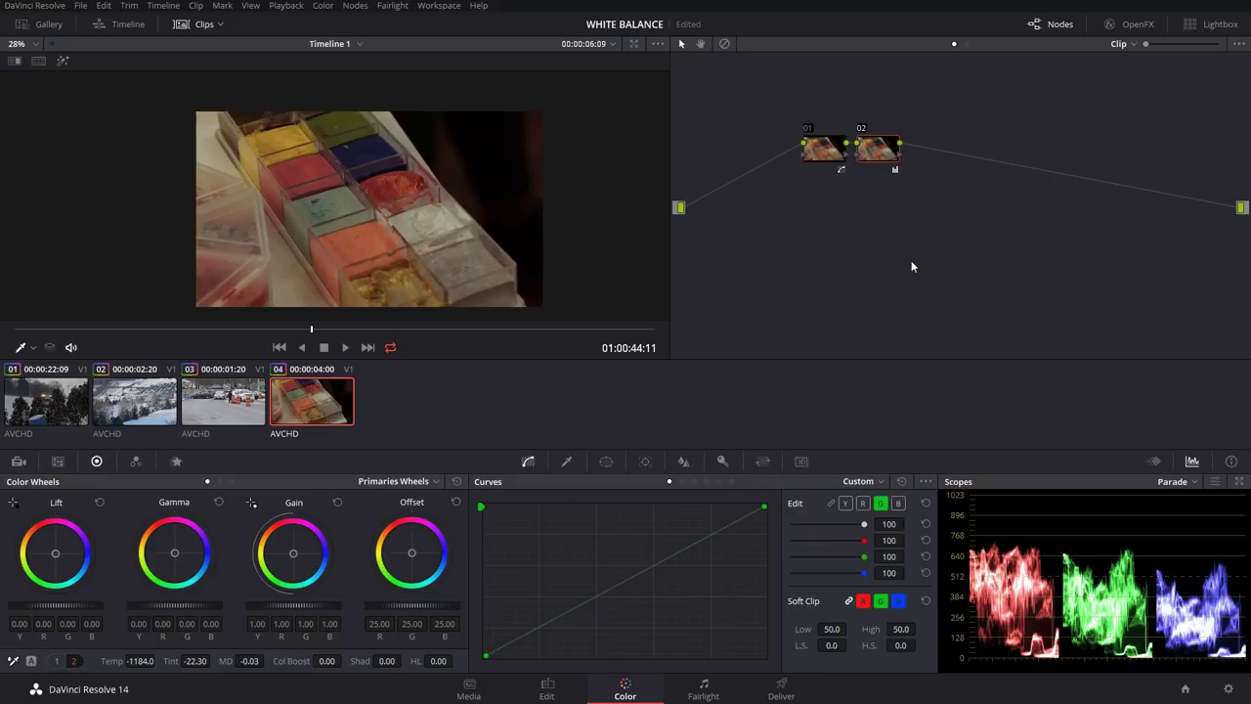
pyautogui.click(836, 149)
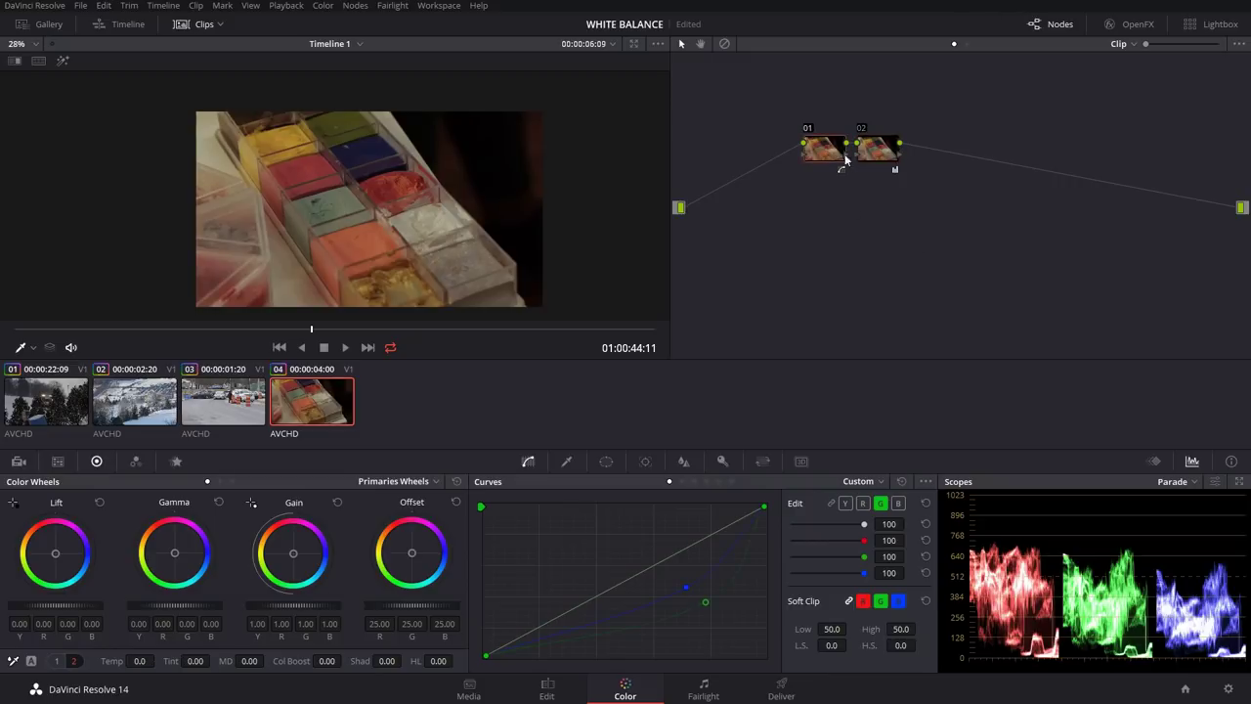
pyautogui.moveTo(717, 605); pyautogui.dragTo(690, 599)
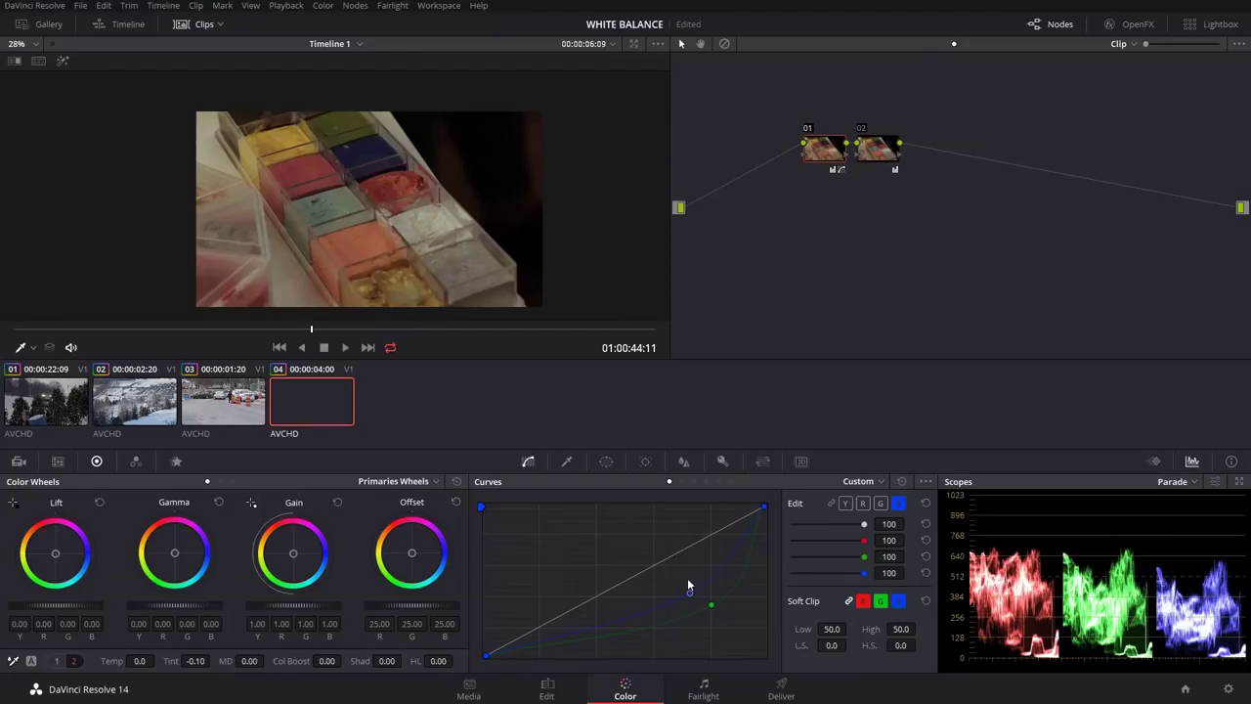
# Step: Add a third node with Temp -260, MD -0.07, Col Boost 6.70, Gain Y 1.22 and Gamma Y -0.02, and compare against bypassed grades
pyautogui.hotkey('alt', 's')
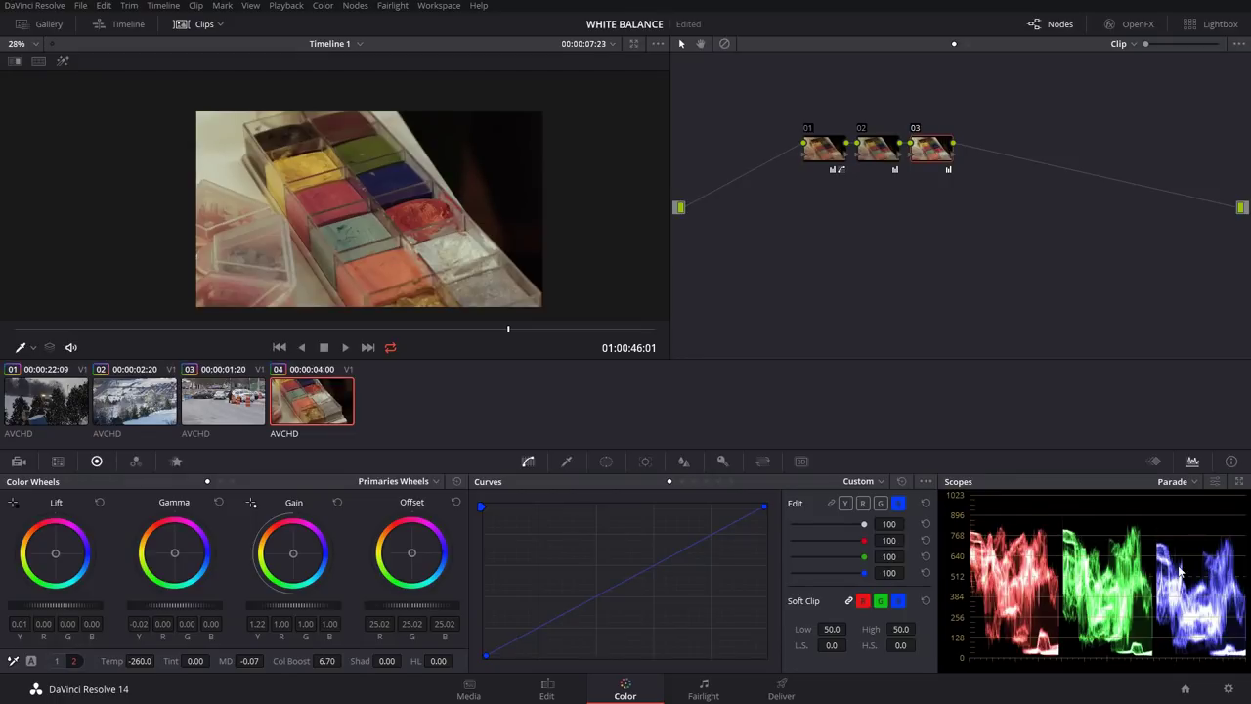
pyautogui.hotkey('shift', 'd')
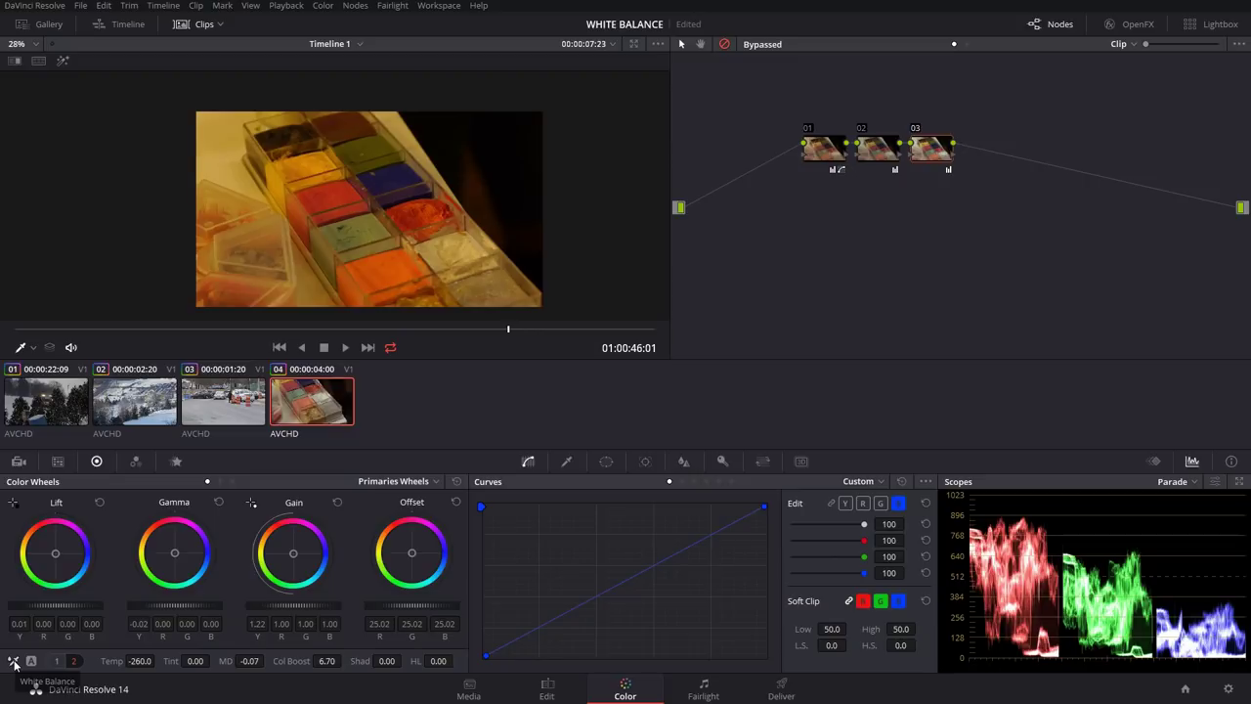
pyautogui.hotkey('shift', 'd')
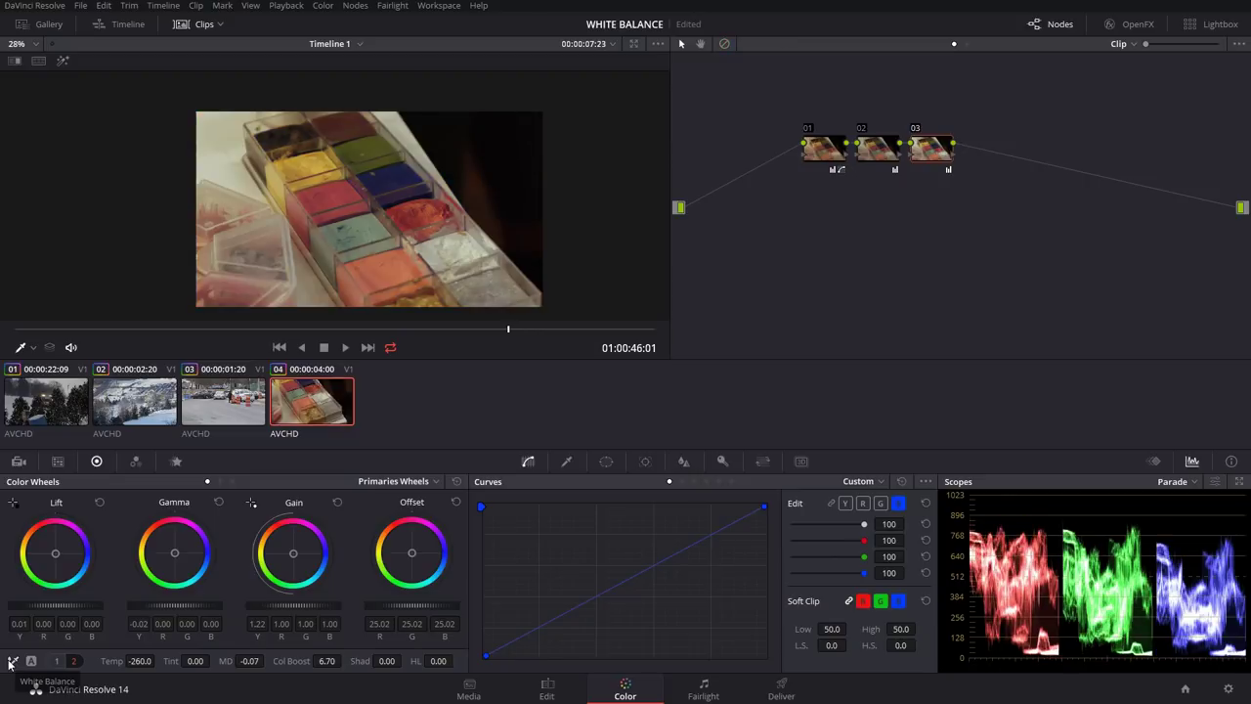
# Step: Move the UV plane reference picture aside and raise the midpoint of node 01's red curve
pyautogui.click(829, 152)
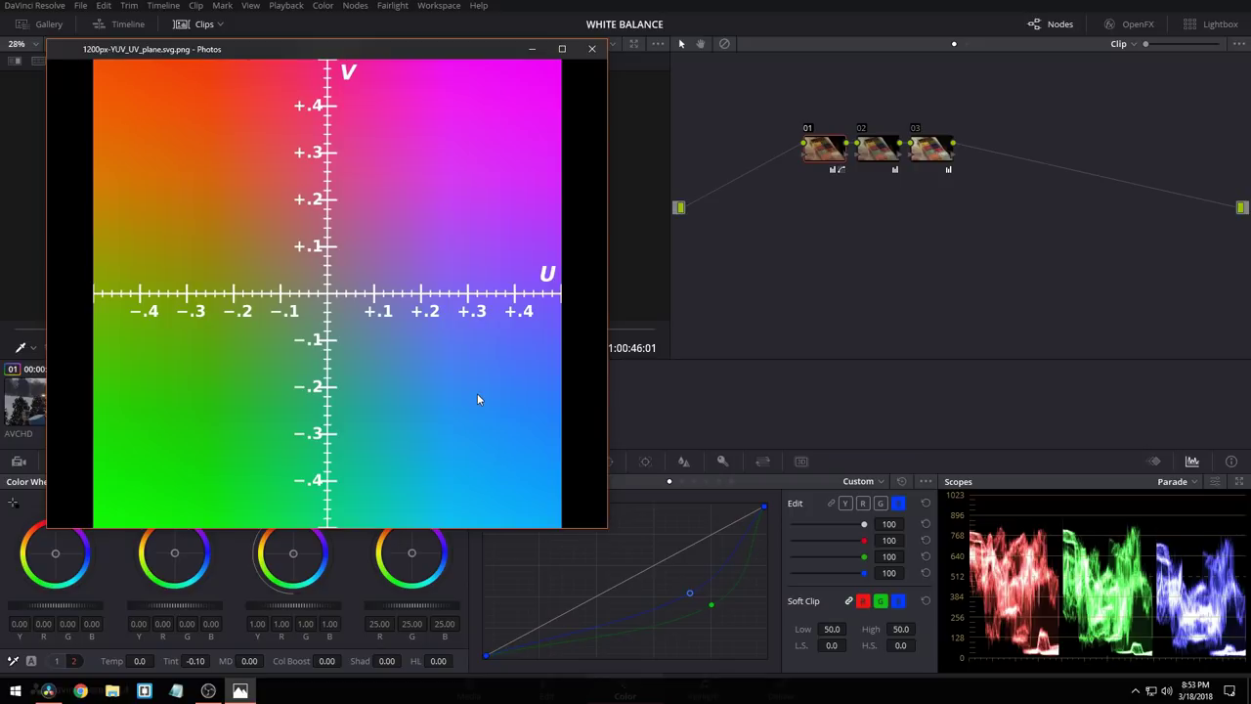
pyautogui.moveTo(362, 52); pyautogui.dragTo(1250, 137)
pyautogui.click(862, 502)
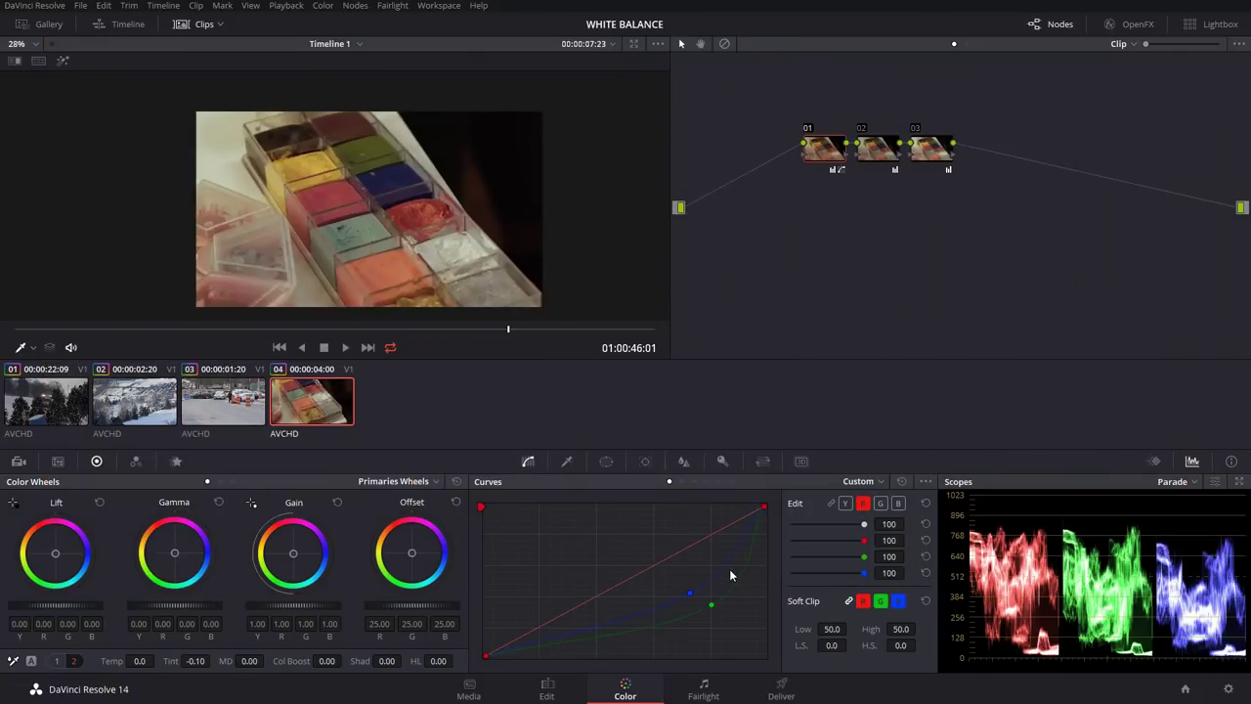
pyautogui.moveTo(643, 570); pyautogui.dragTo(612, 557)
pyautogui.rightClick(603, 555)
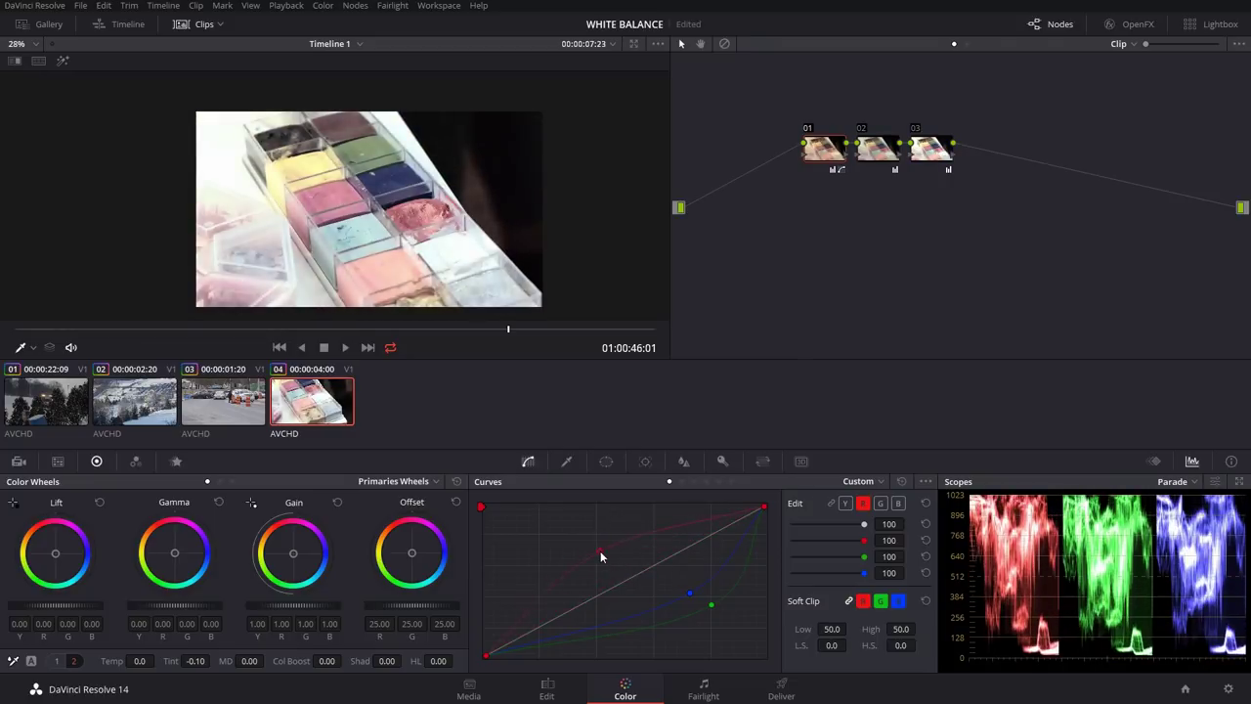